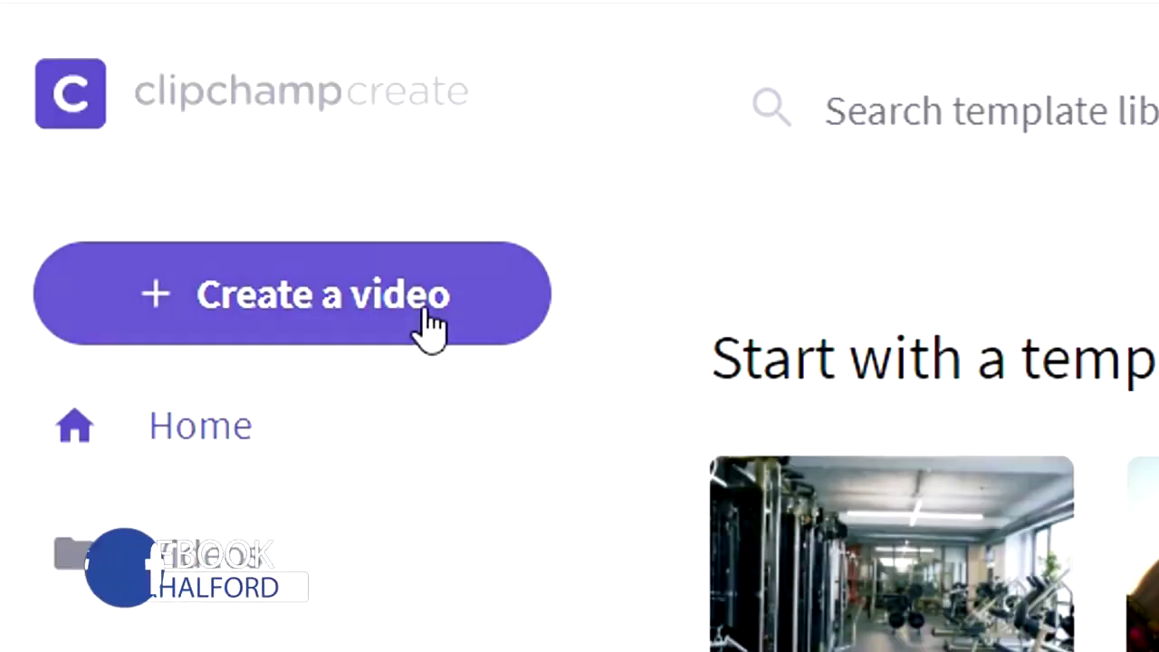
Step: Start a new video project in the Widescreen 16:9 format
left_click(430, 324)
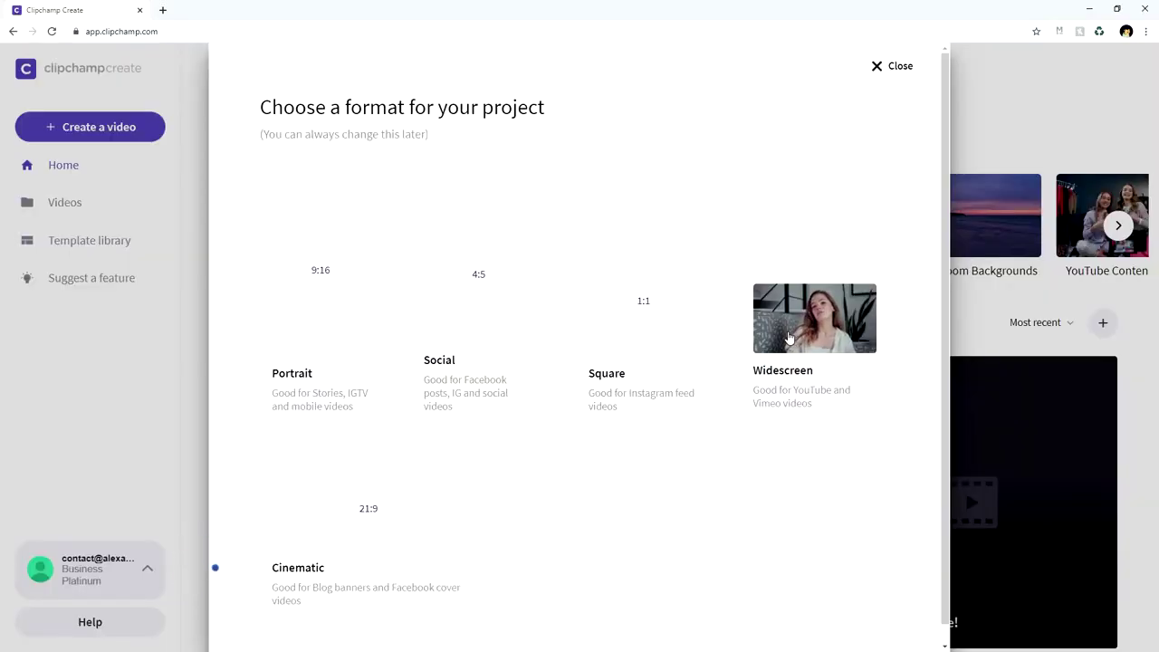
left_click(442, 256)
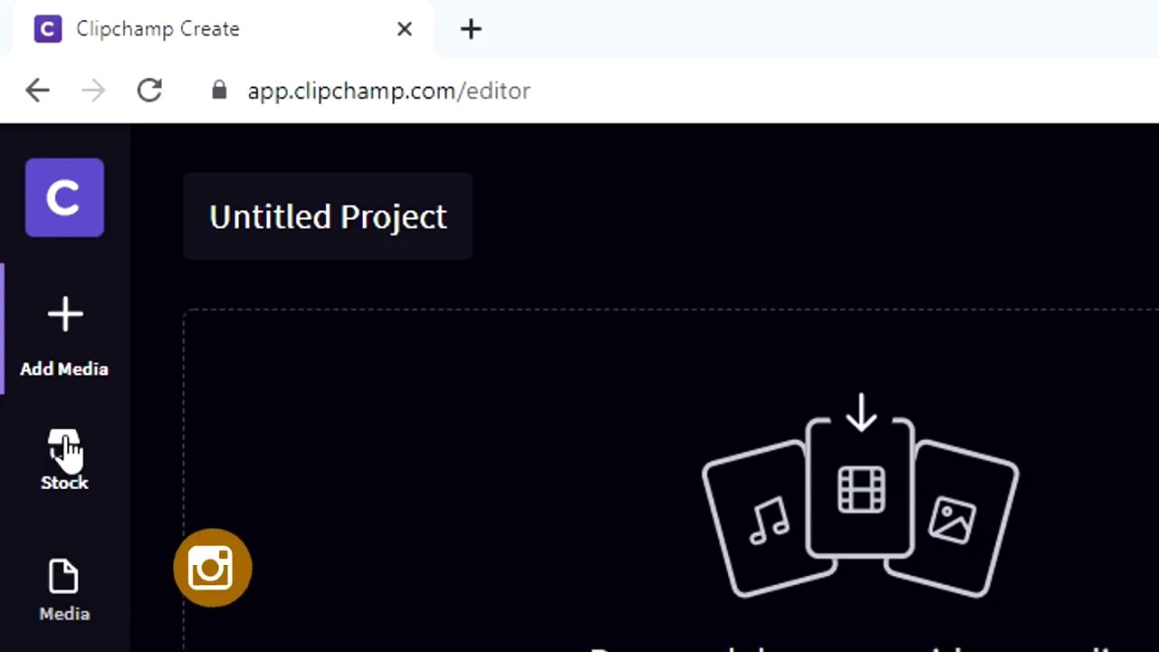
Step: Browse the Stock library and open the Free Forever clip collection
left_click(65, 450)
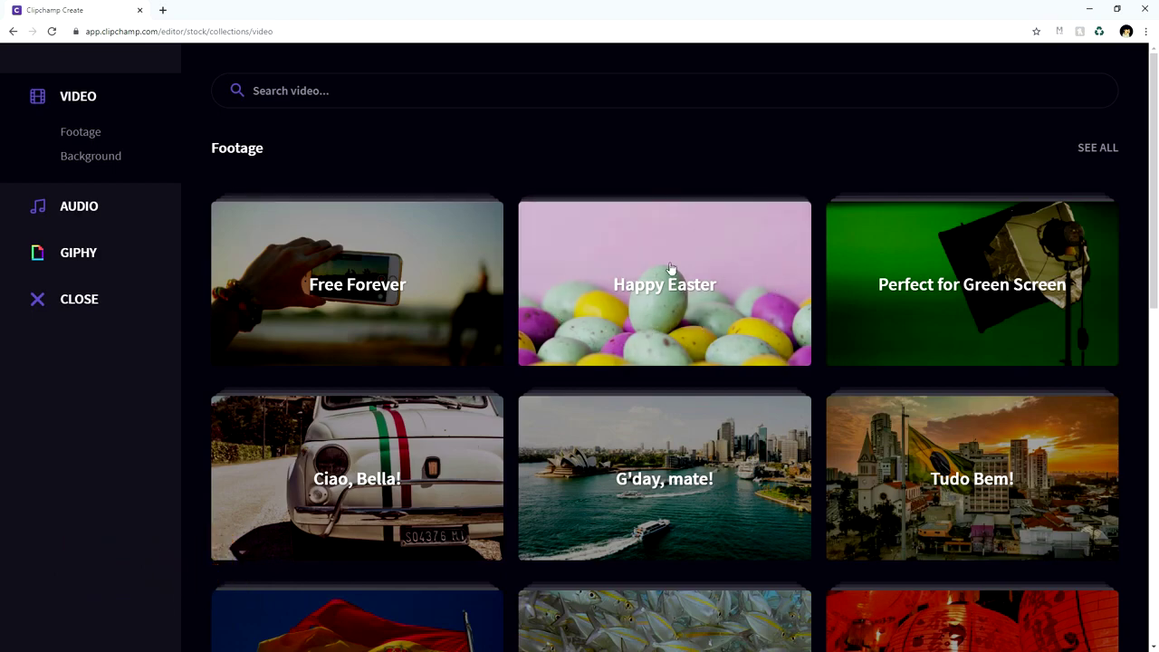
scroll(642, 290, "down", 5)
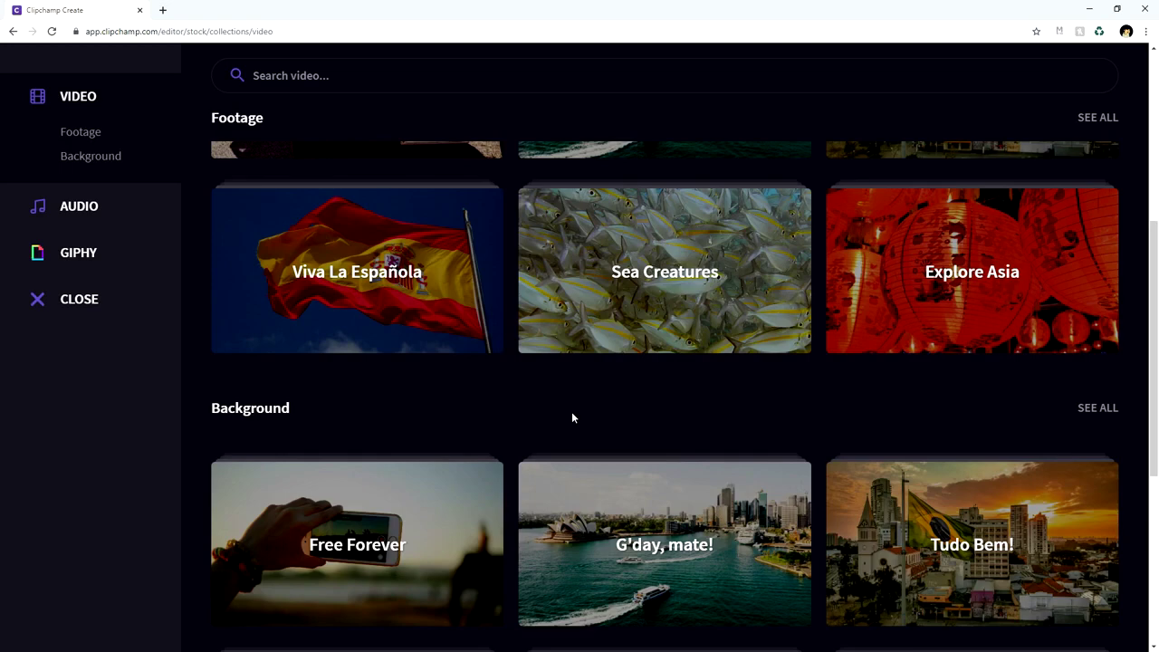
scroll(580, 403, "down", 5)
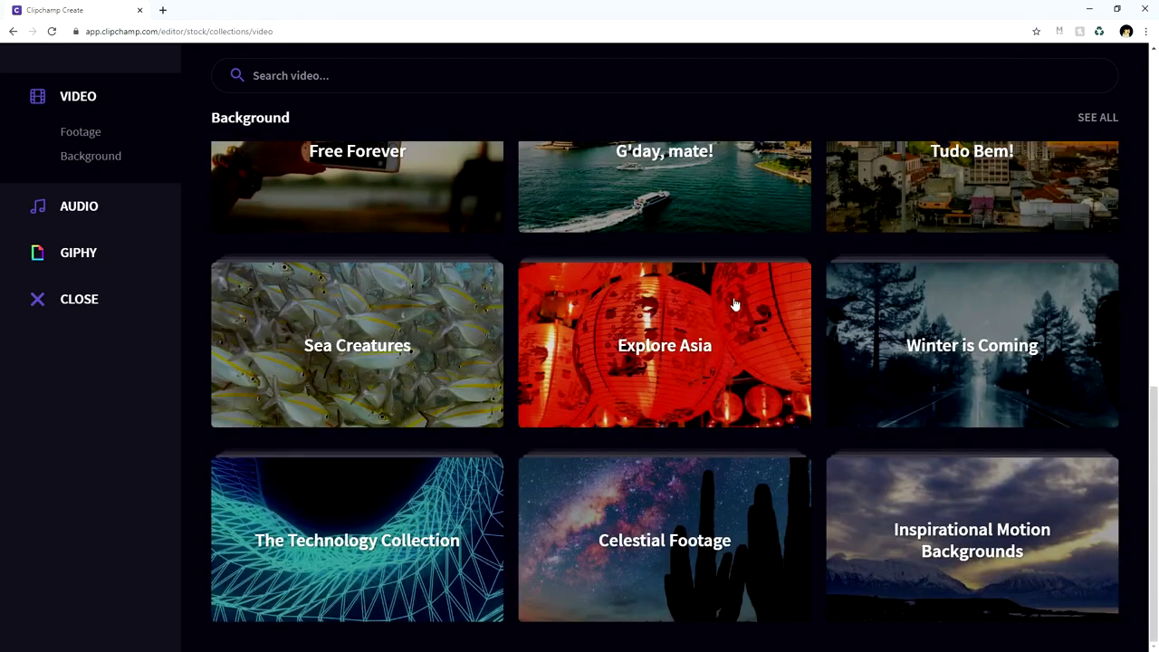
scroll(735, 304, "up", 10)
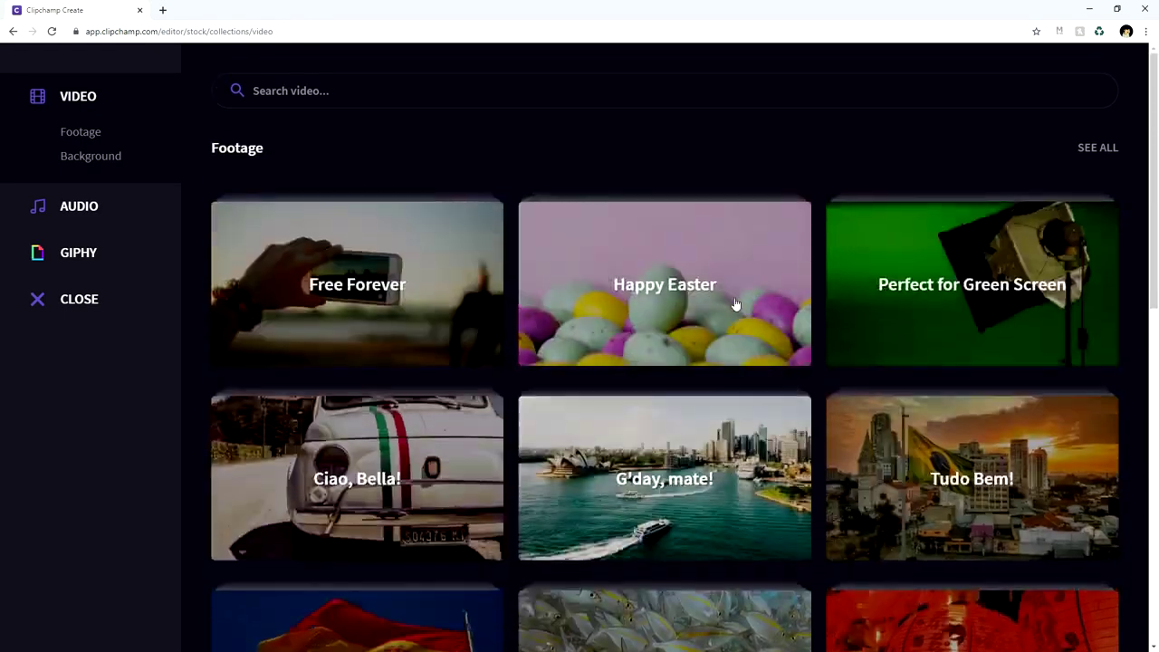
left_click(363, 290)
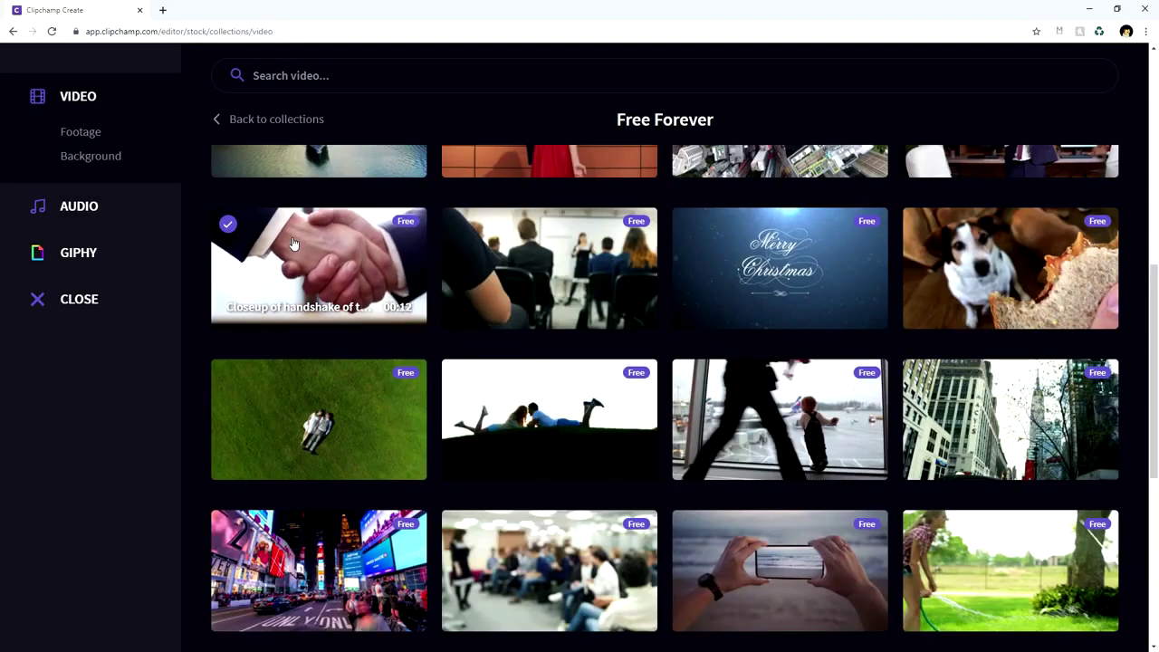
Step: Add the Hong Kong aerial and conference-room clips, then close the stock library
scroll(942, 453, "down", 3)
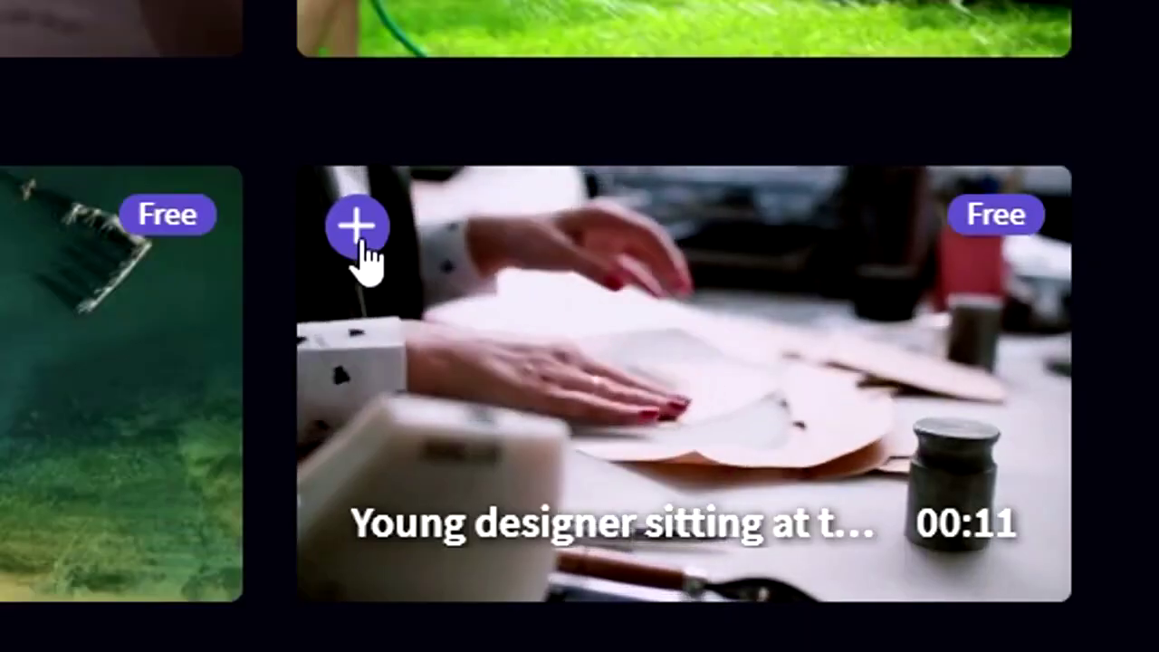
scroll(688, 279, "up", 5)
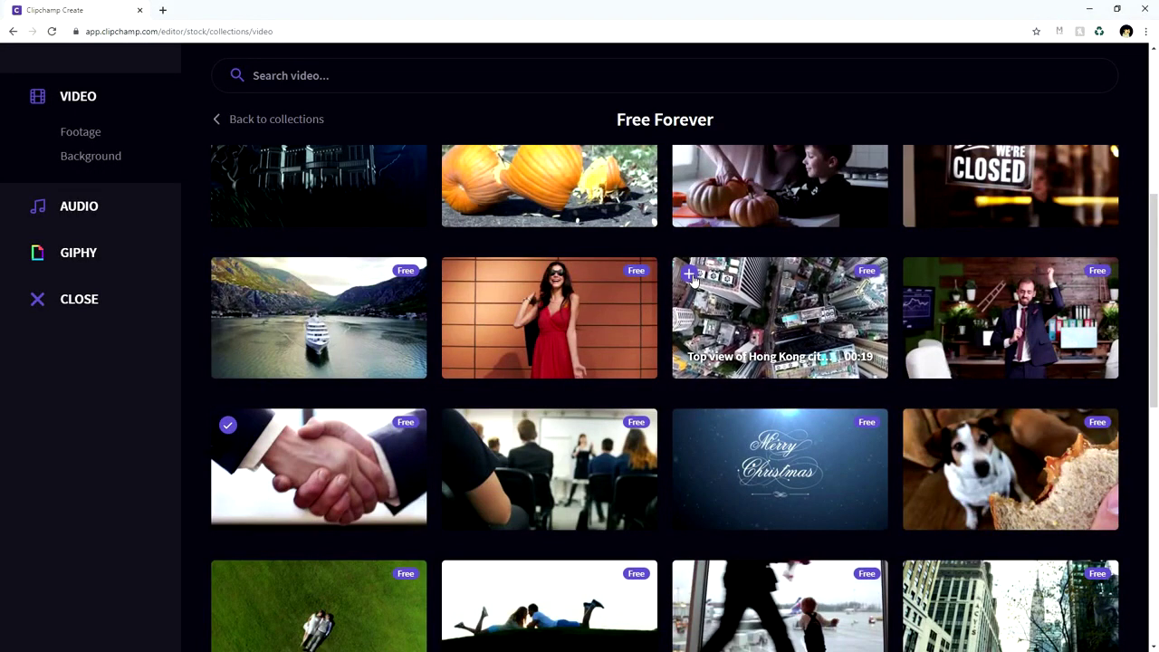
left_click(689, 276)
left_click(459, 424)
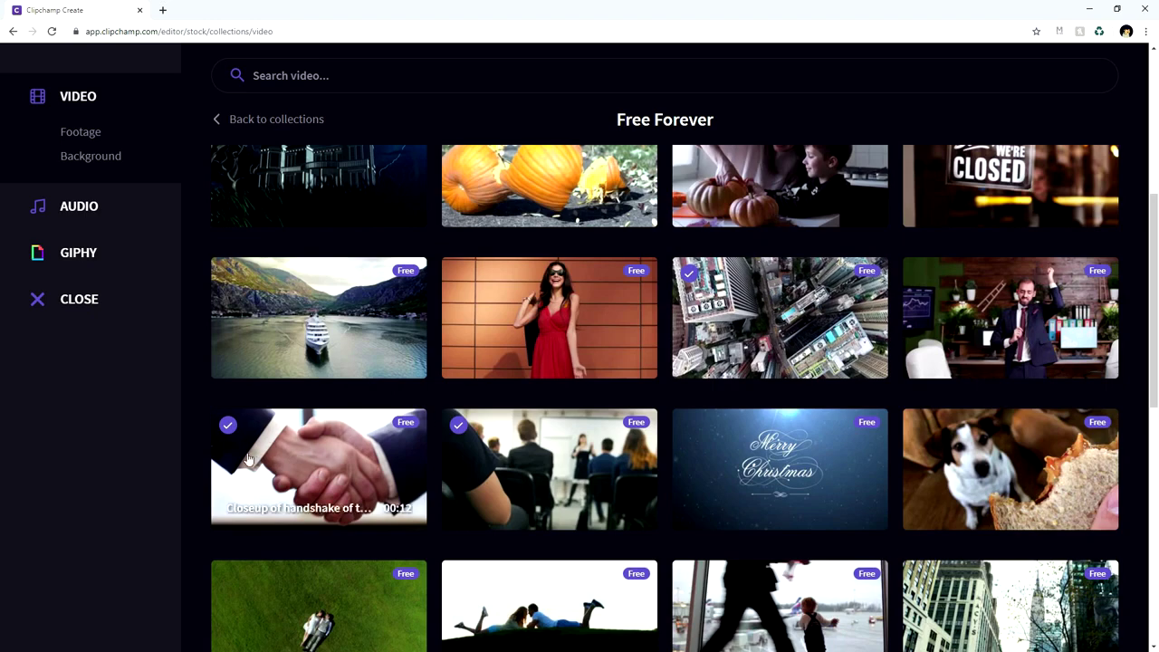
left_click(53, 308)
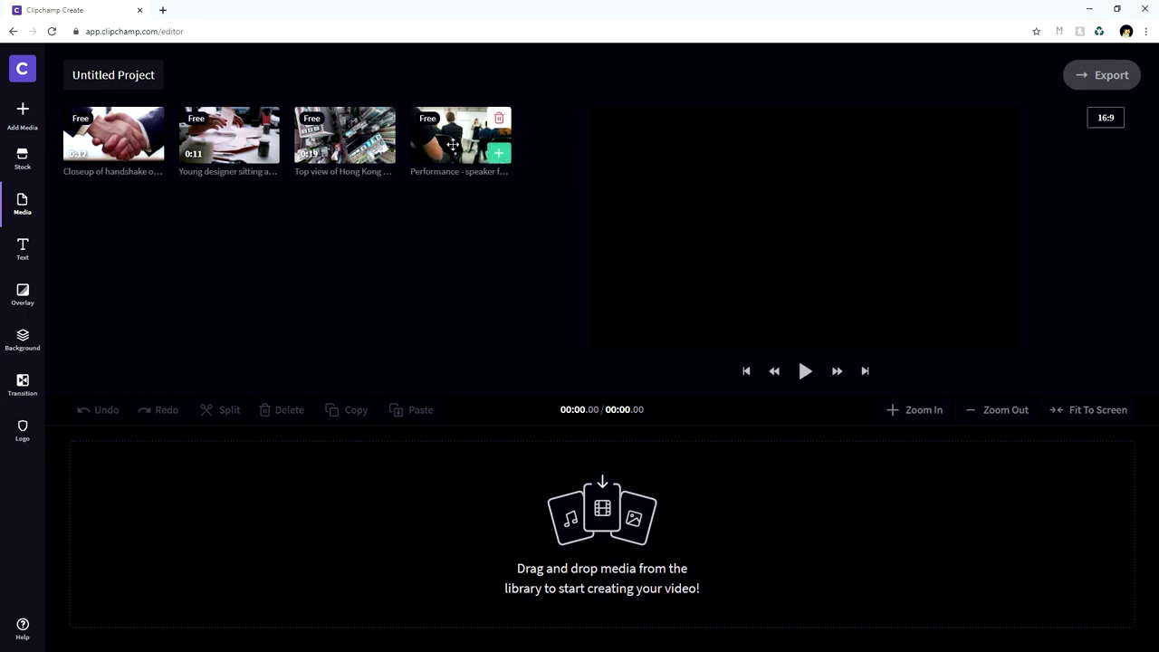
Step: Drag the conference talk, young designer and Hong Kong aerial clips onto the timeline in sequence
left_click_drag(448, 164, 140, 504)
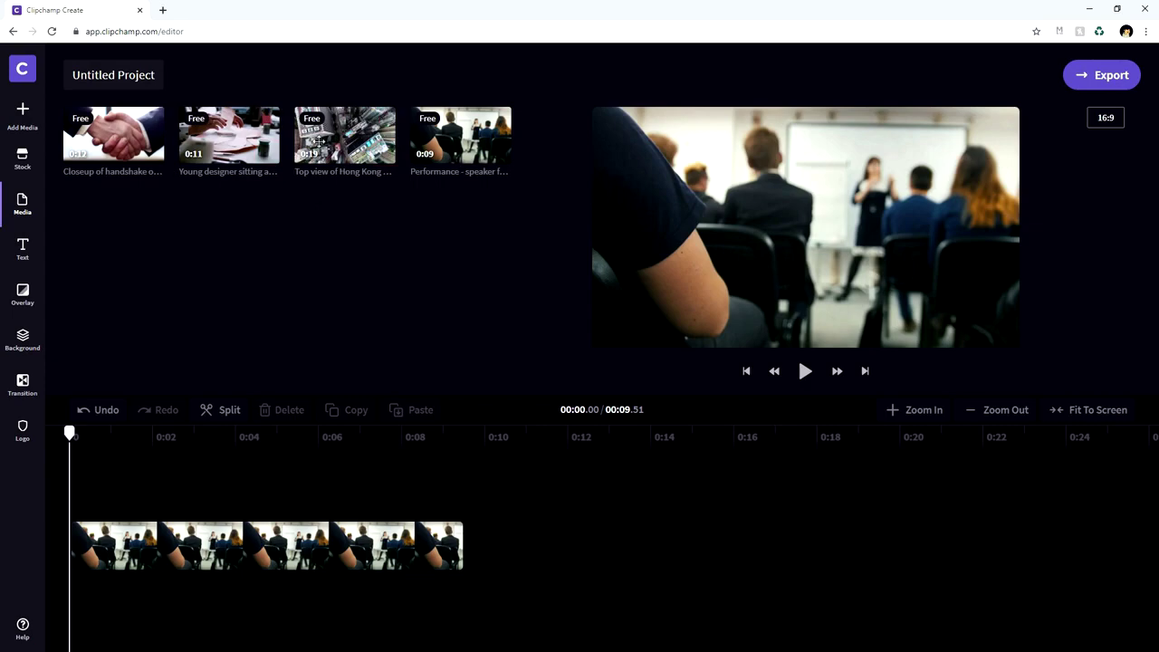
left_click_drag(494, 527, 493, 527)
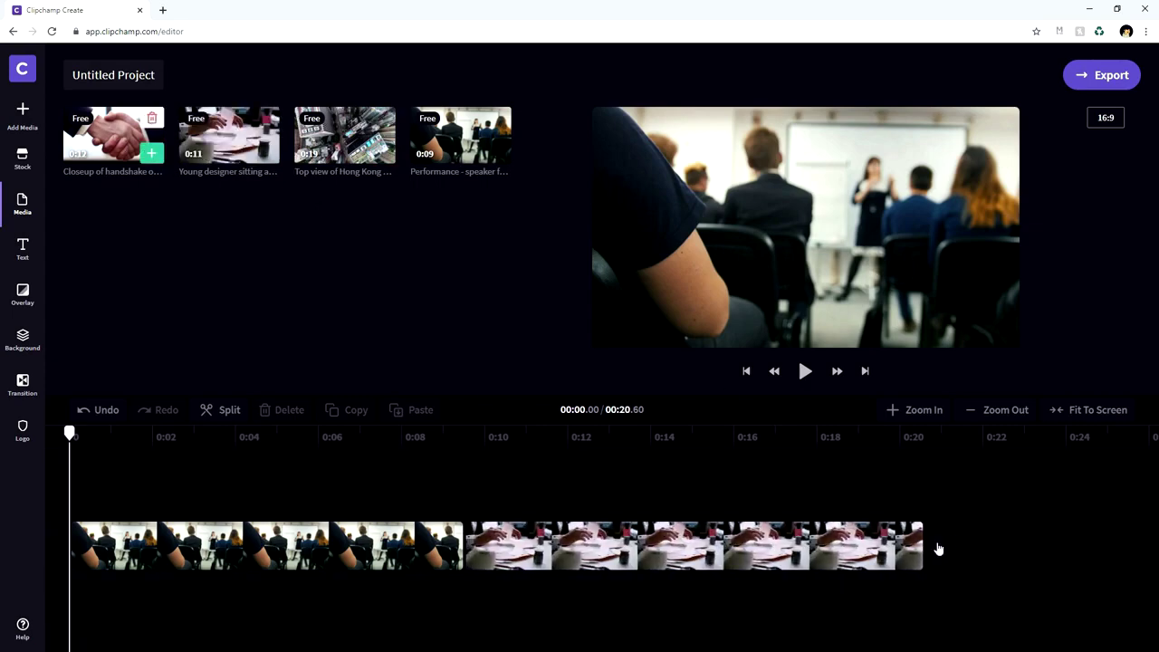
left_click_drag(940, 550, 942, 550)
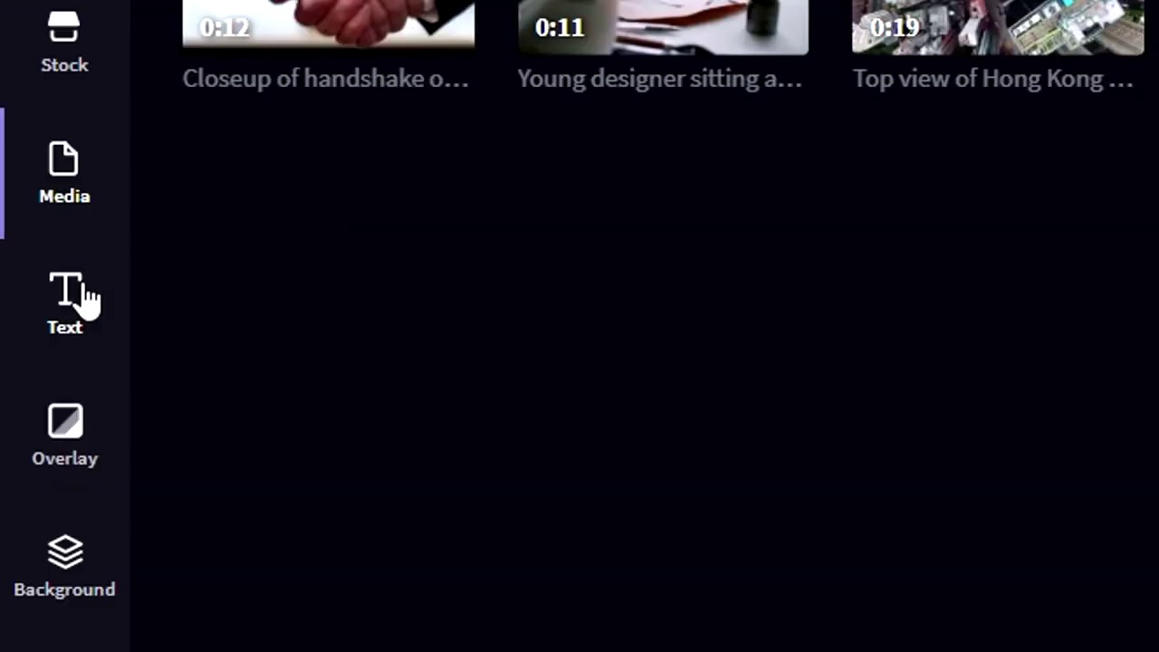
Step: Drop the Mirror intro title onto its own track and stretch it across the first clip
left_click(87, 296)
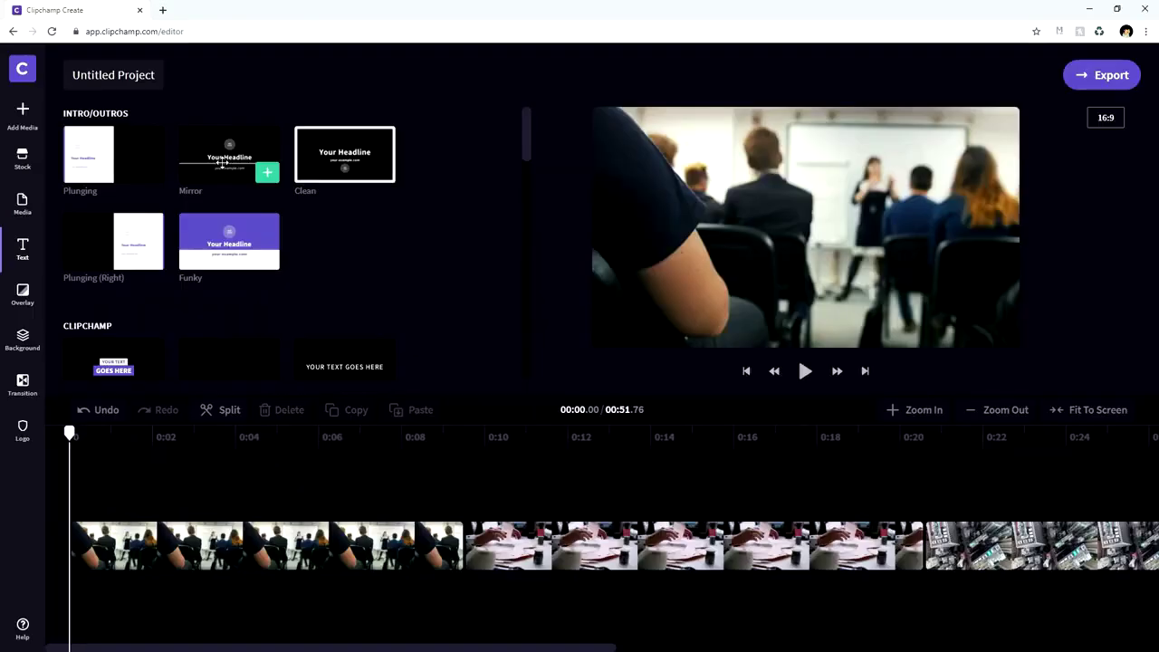
left_click_drag(577, 258, 223, 651)
left_click_drag(107, 508, 140, 523)
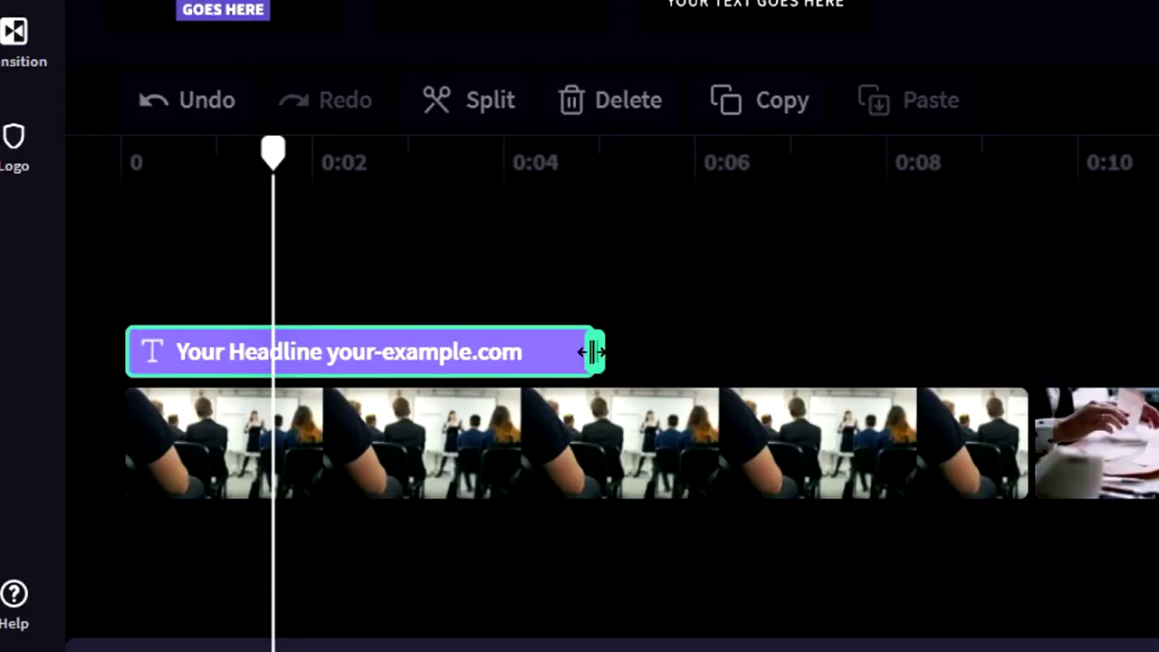
left_click_drag(591, 353, 1021, 347)
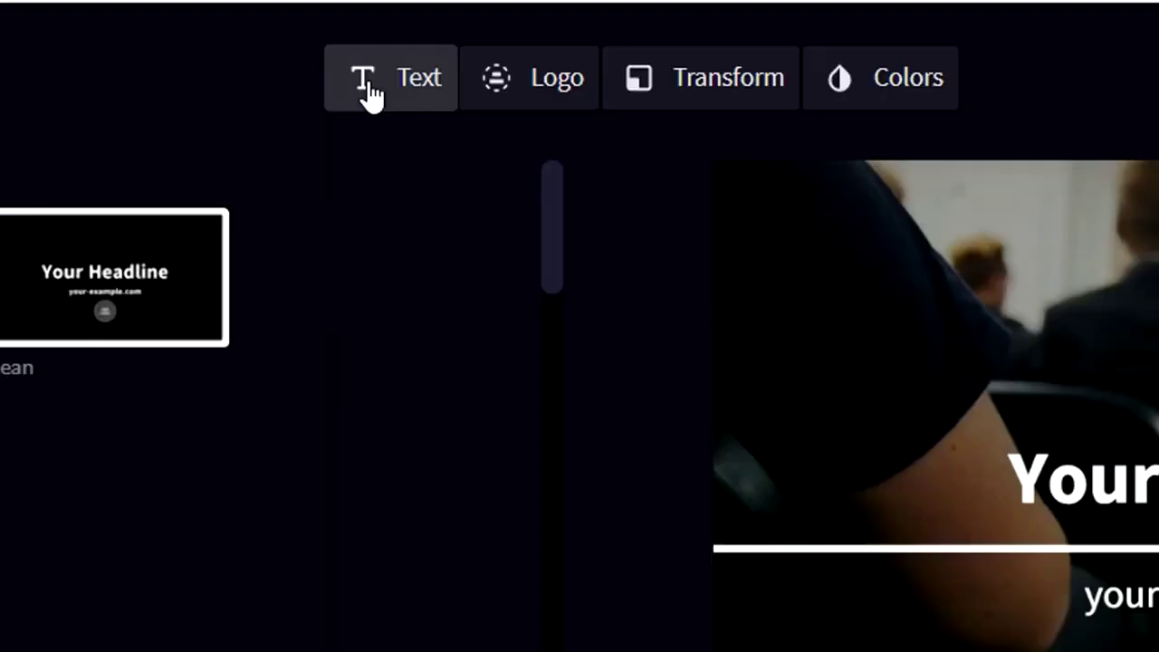
Step: Change the title text to 'Business Plan 2020 / Step-by-step presentation'
left_click(372, 90)
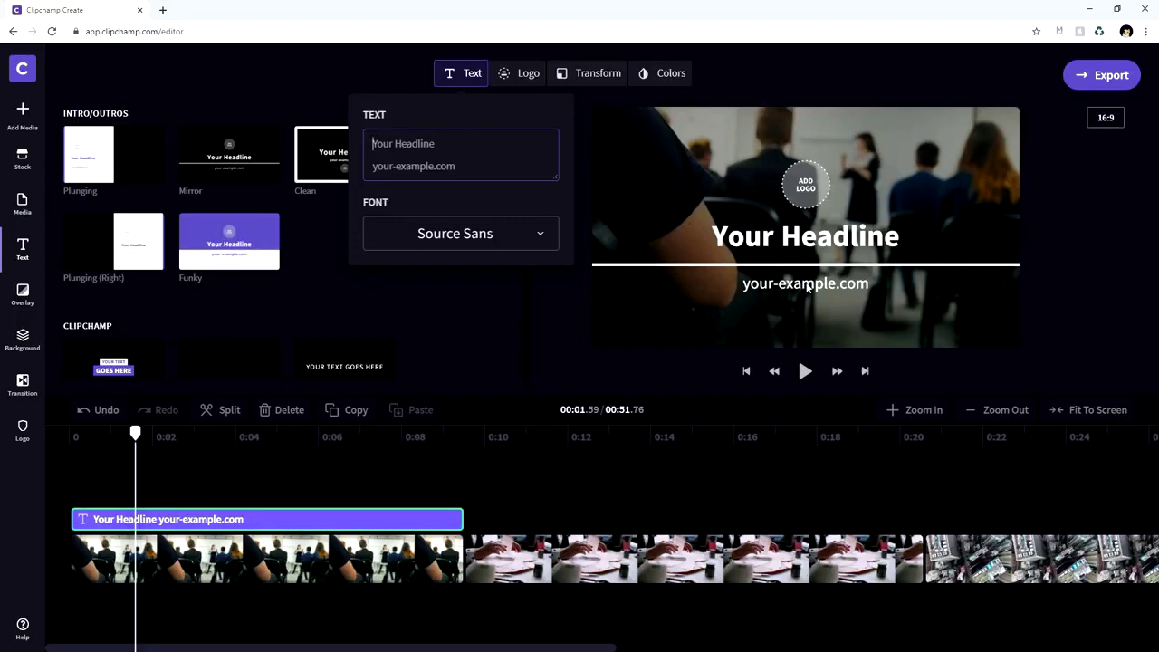
left_click(475, 145)
type("Business Plan")
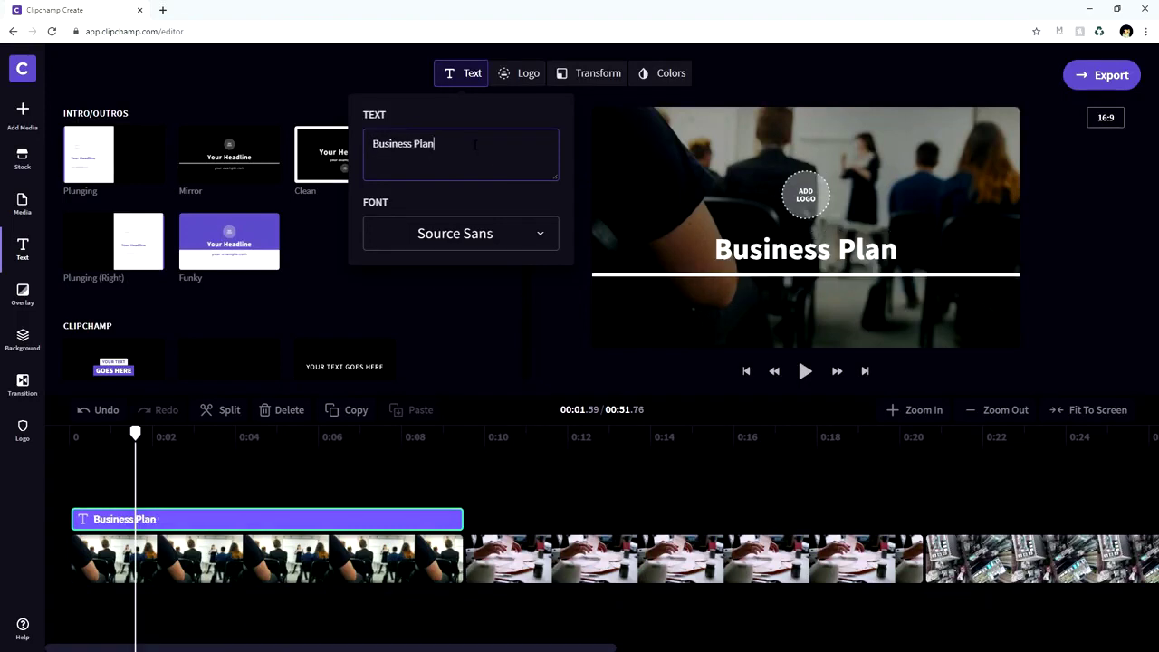
type("2020 ")
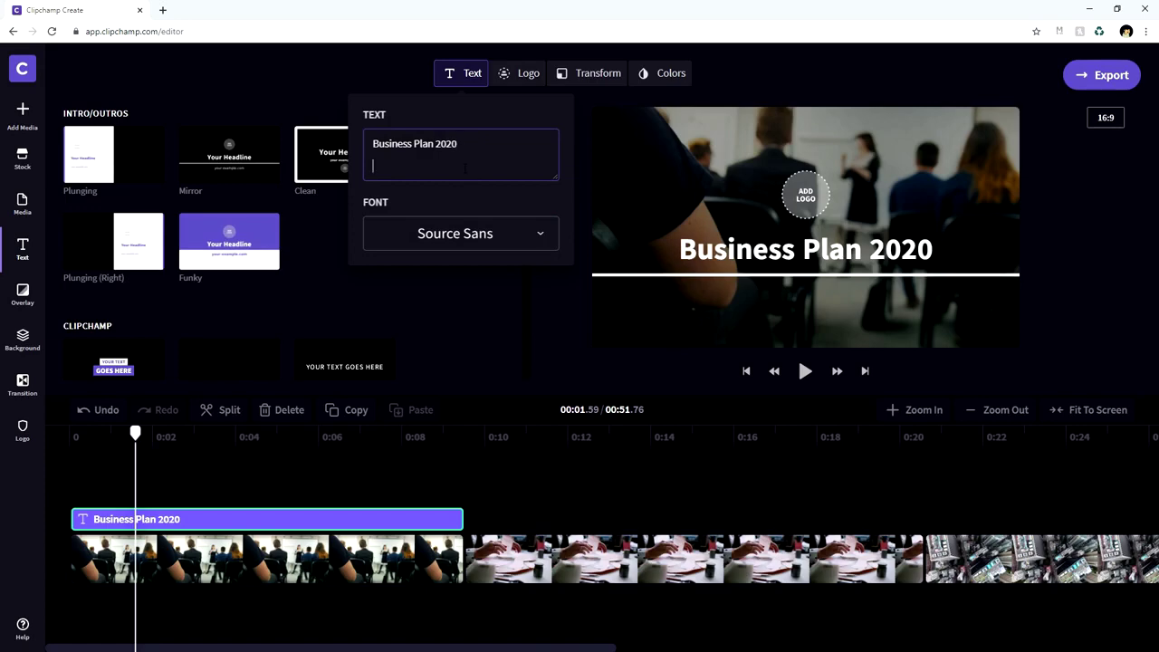
type("Step-By")
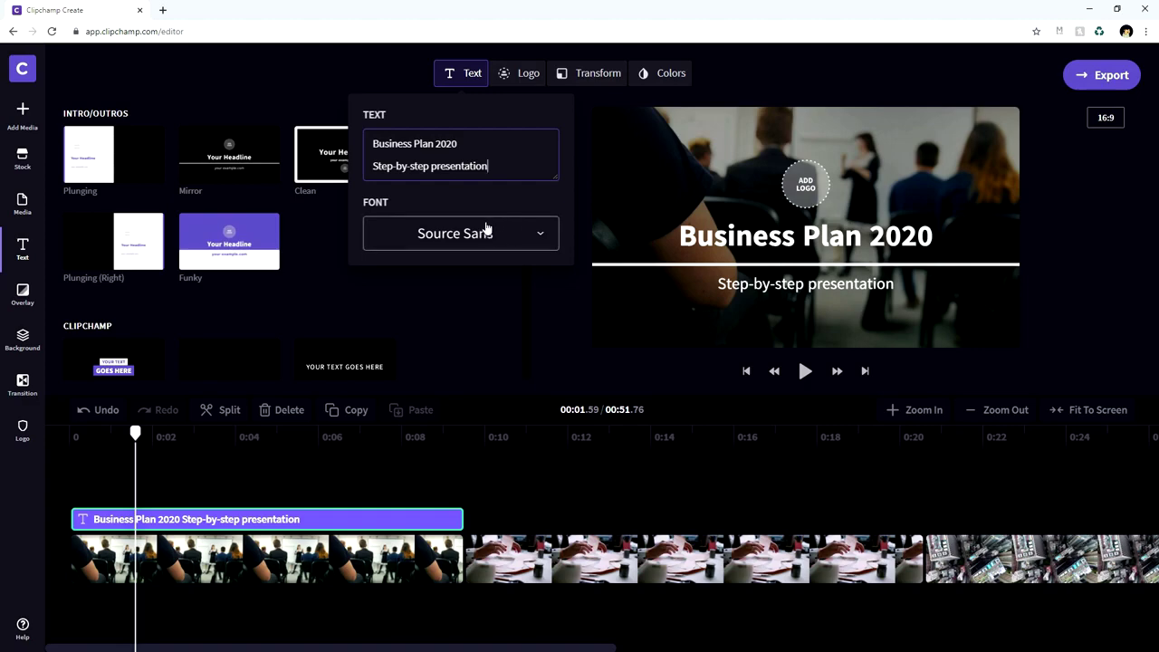
Step: Switch the whole title's font to Alegreya Sans
key("ctrl+a")
left_click(445, 234)
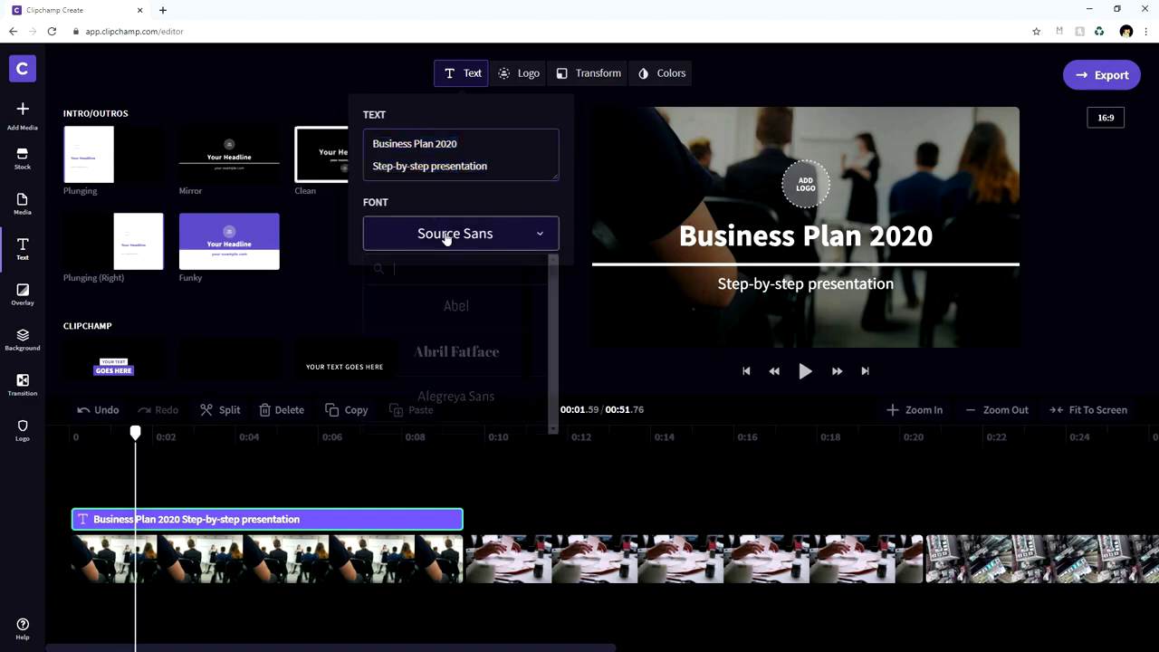
scroll(484, 322, "down", 1)
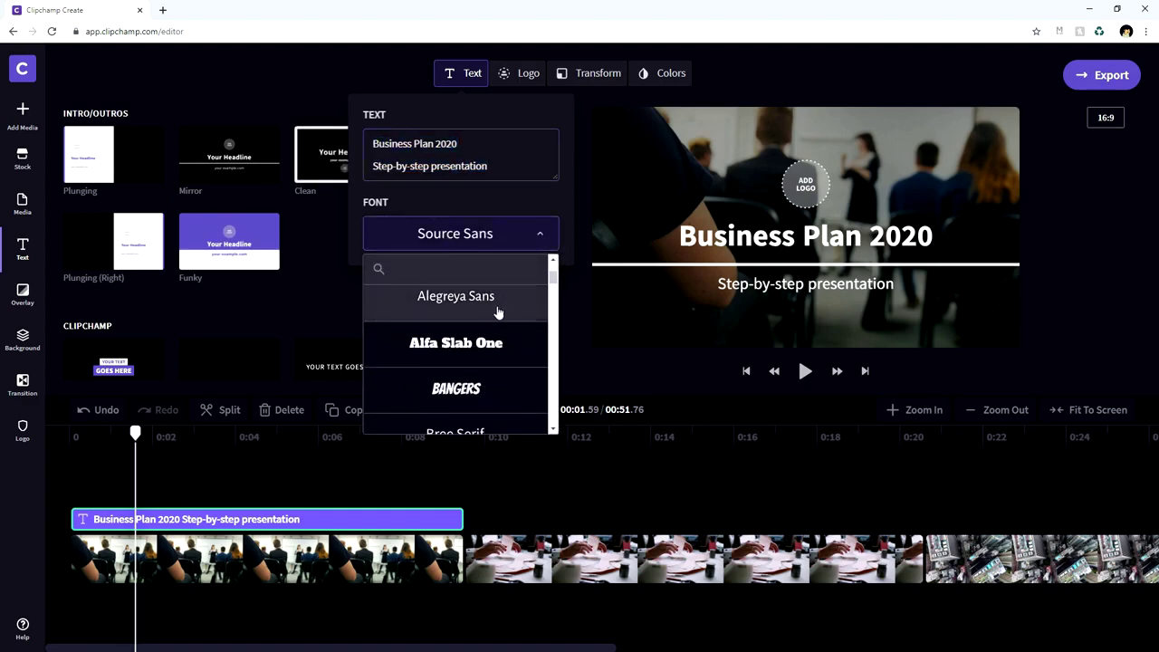
left_click(497, 312)
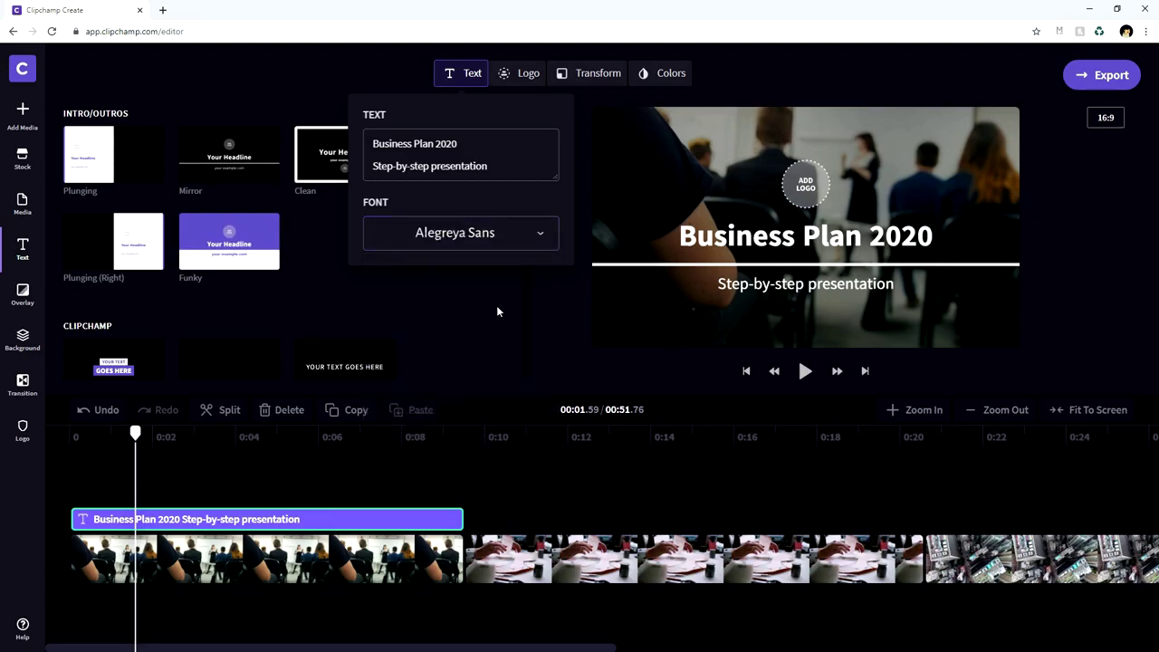
Step: Upload the C logo image, resize it and apply it to the title
left_click(519, 72)
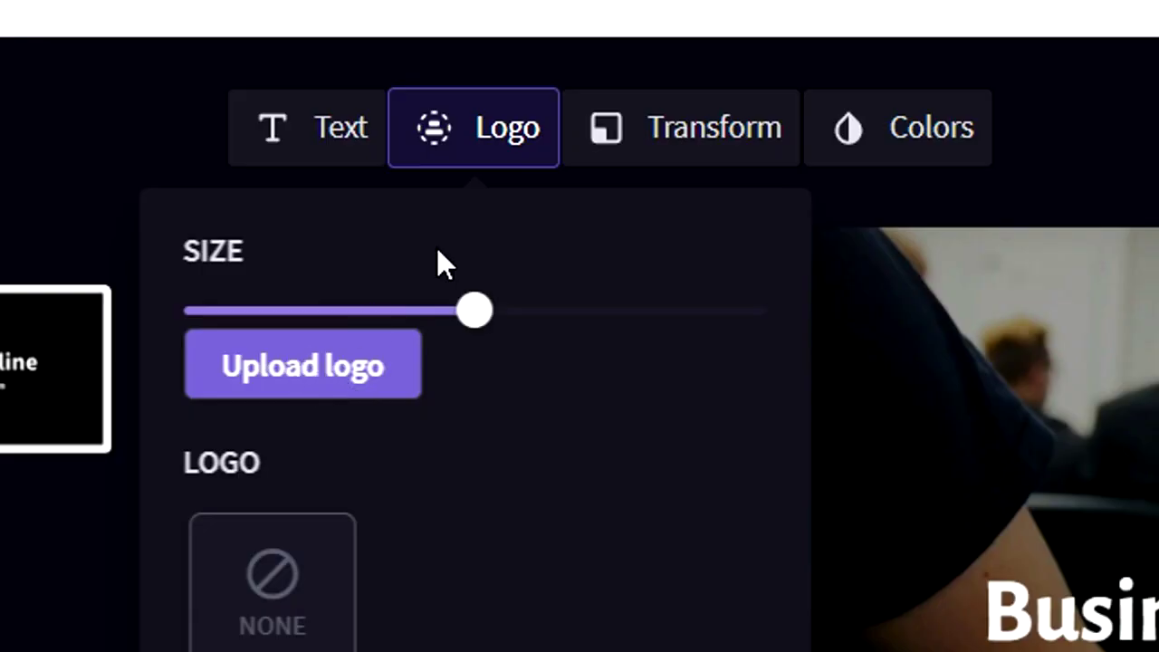
left_click(344, 381)
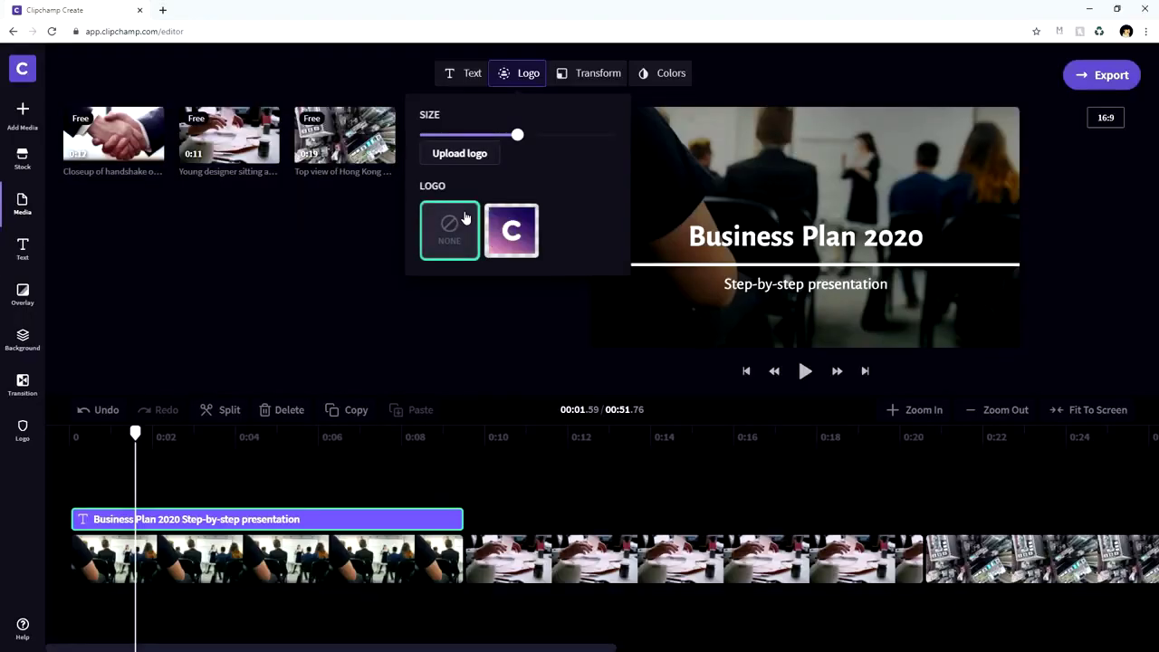
left_click(518, 230)
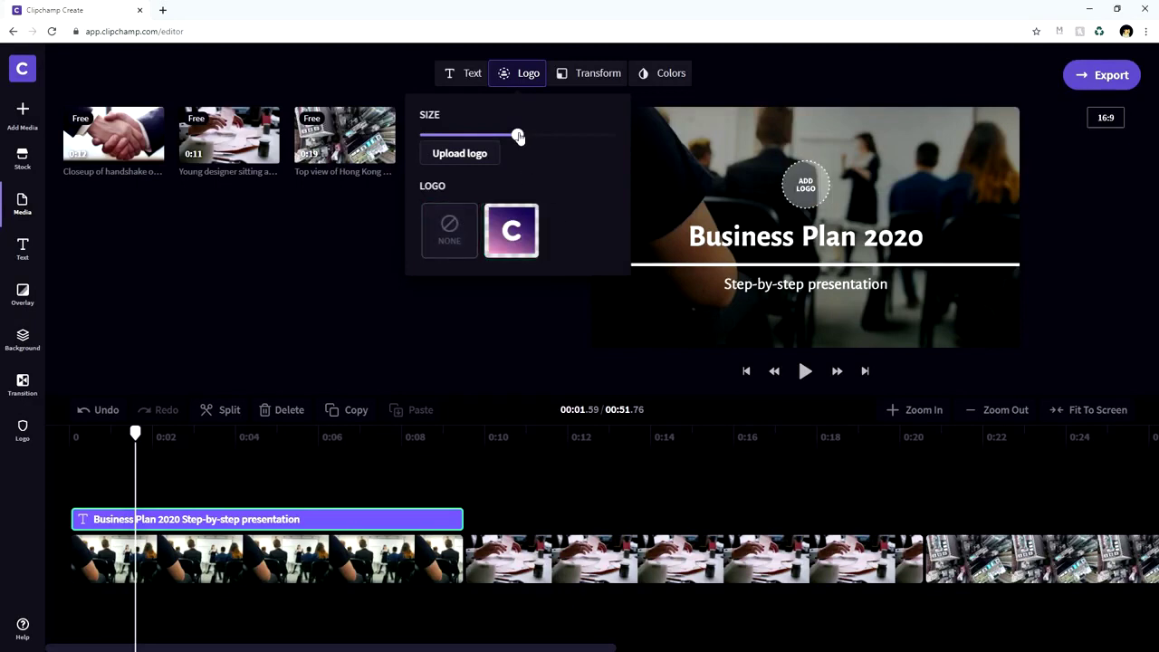
left_click_drag(518, 135, 566, 135)
left_click(527, 245)
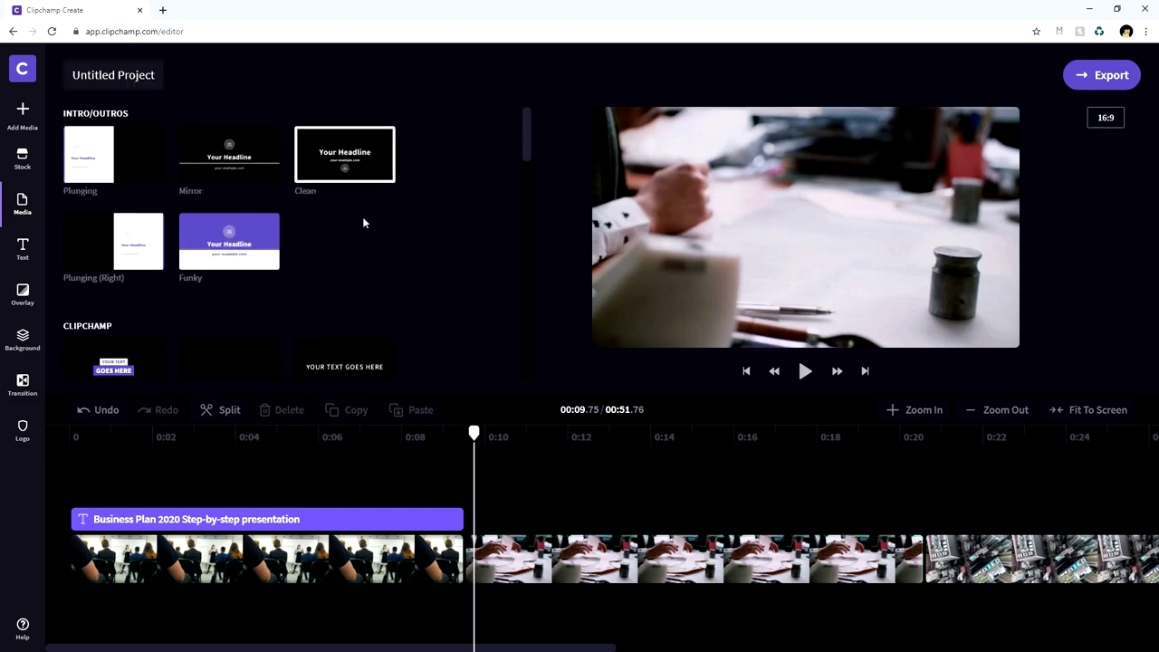
Step: Add a Clean headline overlay stretched up to the next clip and set its logo to none
left_click_drag(336, 175, 465, 523)
left_click_drag(672, 519, 922, 519)
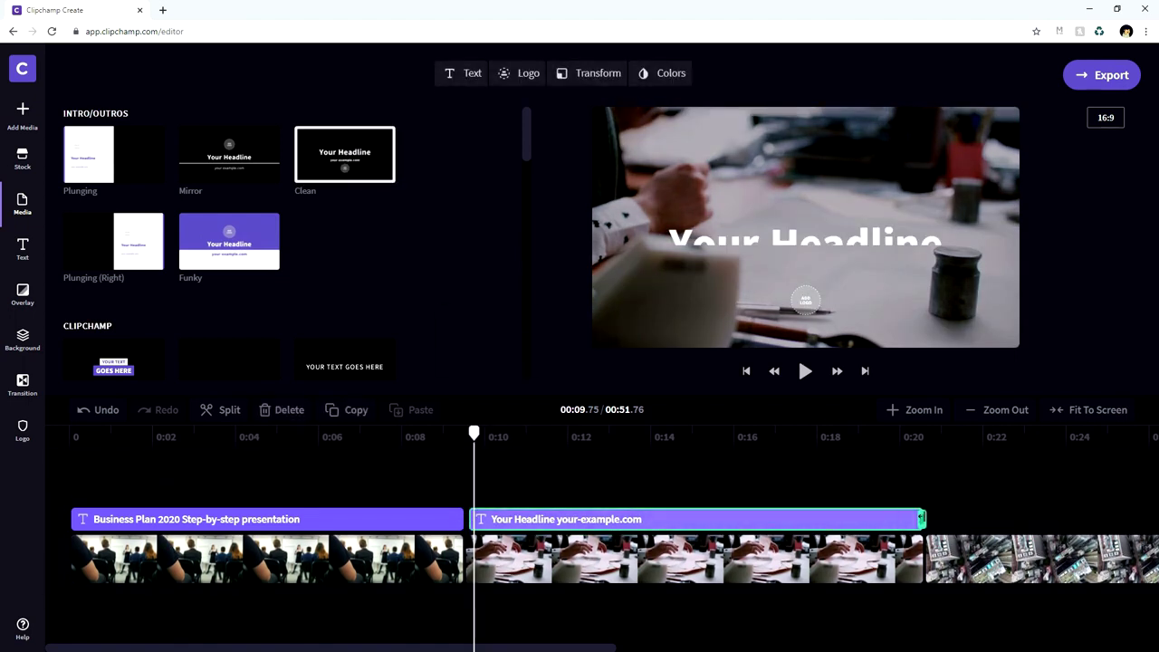
left_click(541, 438)
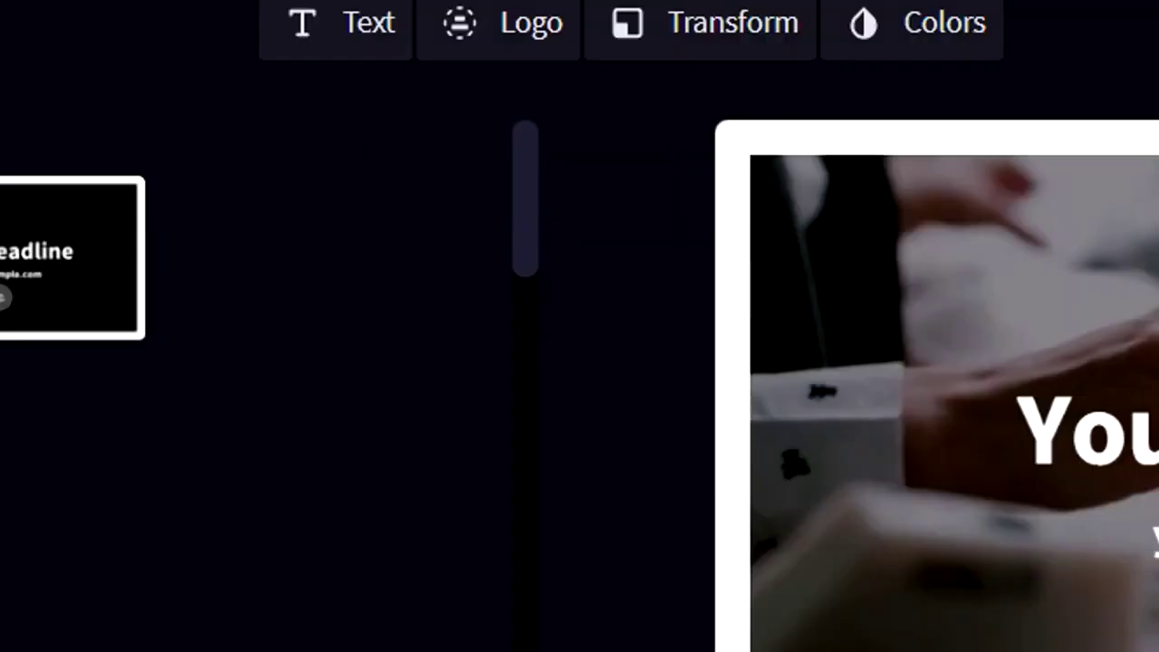
left_click(535, 33)
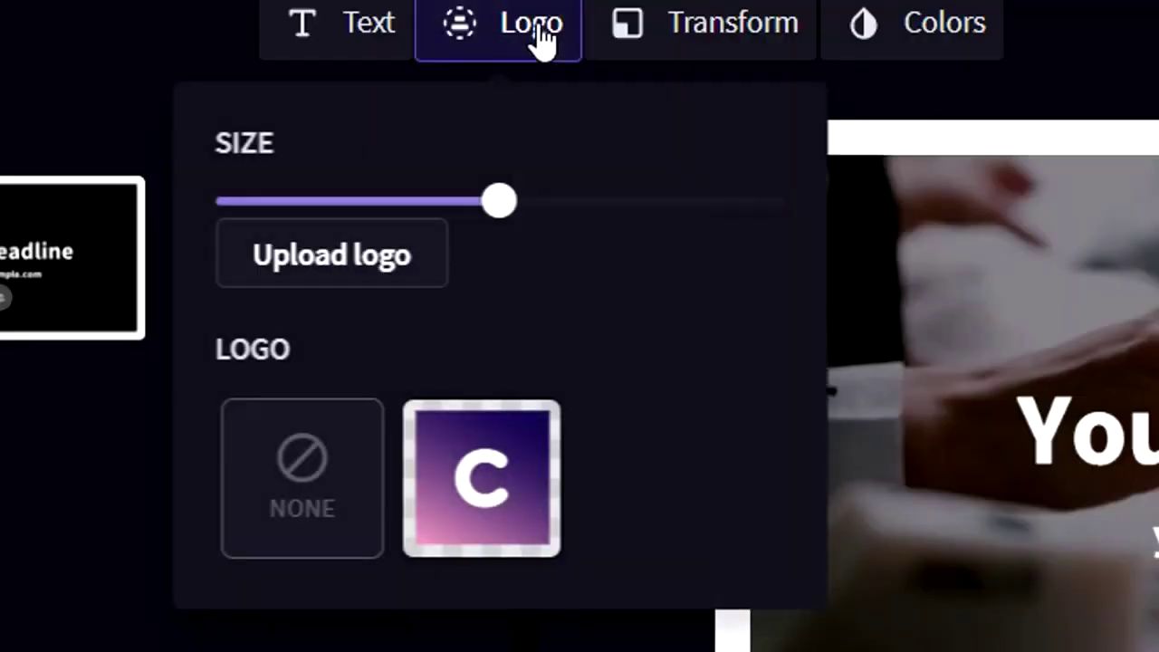
left_click(337, 472)
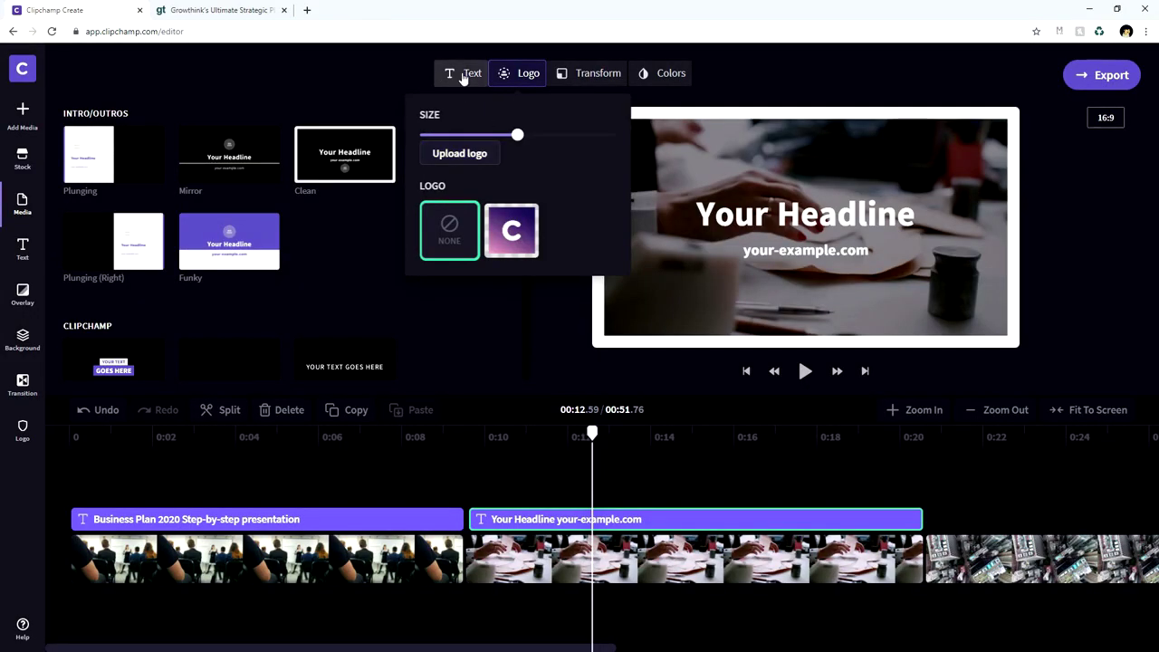
left_click(463, 76)
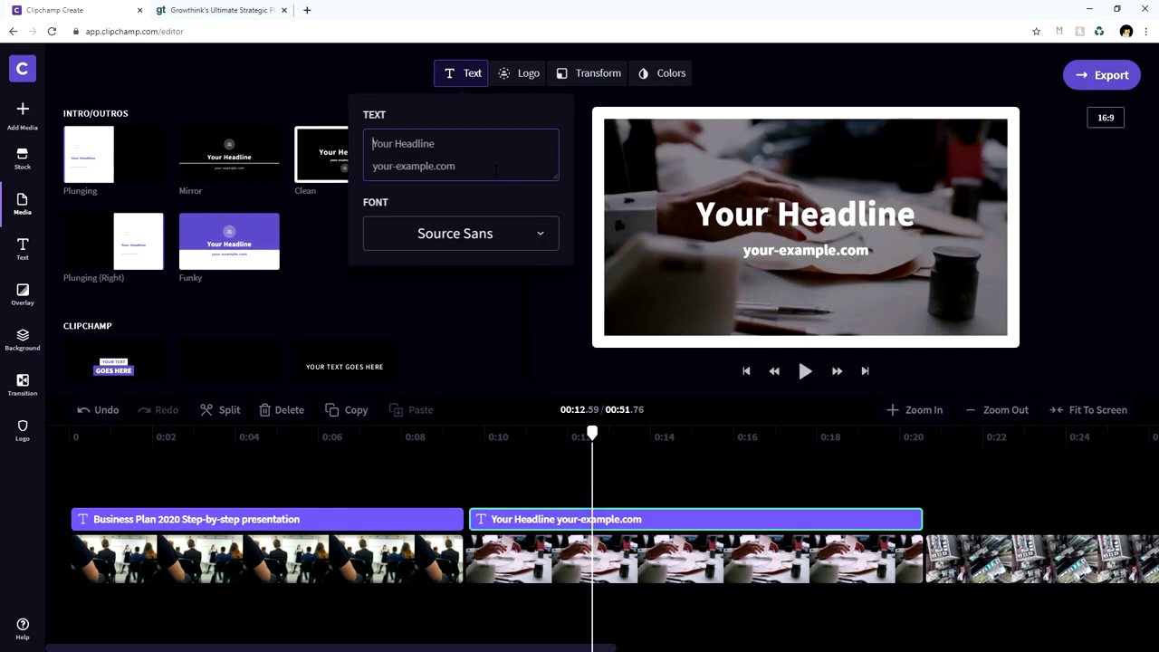
Step: Paste the marketing bullet text into the overlay and reduce its Transform Size
key("ctrl+a")
key("ctrl+v")
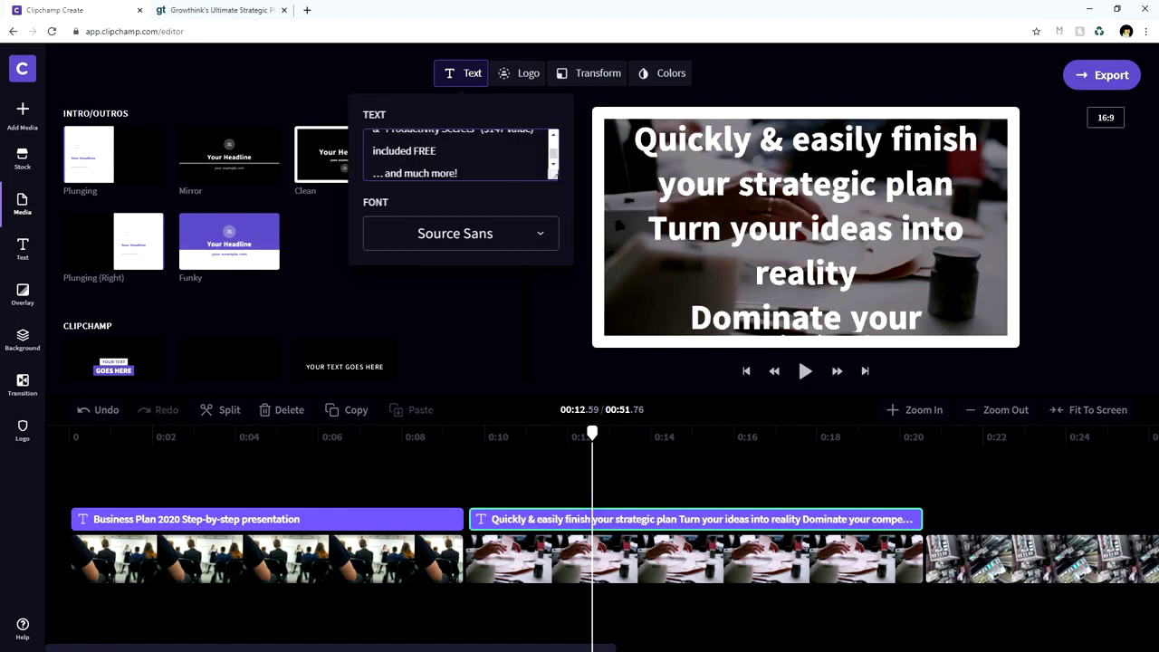
left_click_drag(554, 174, 620, 395)
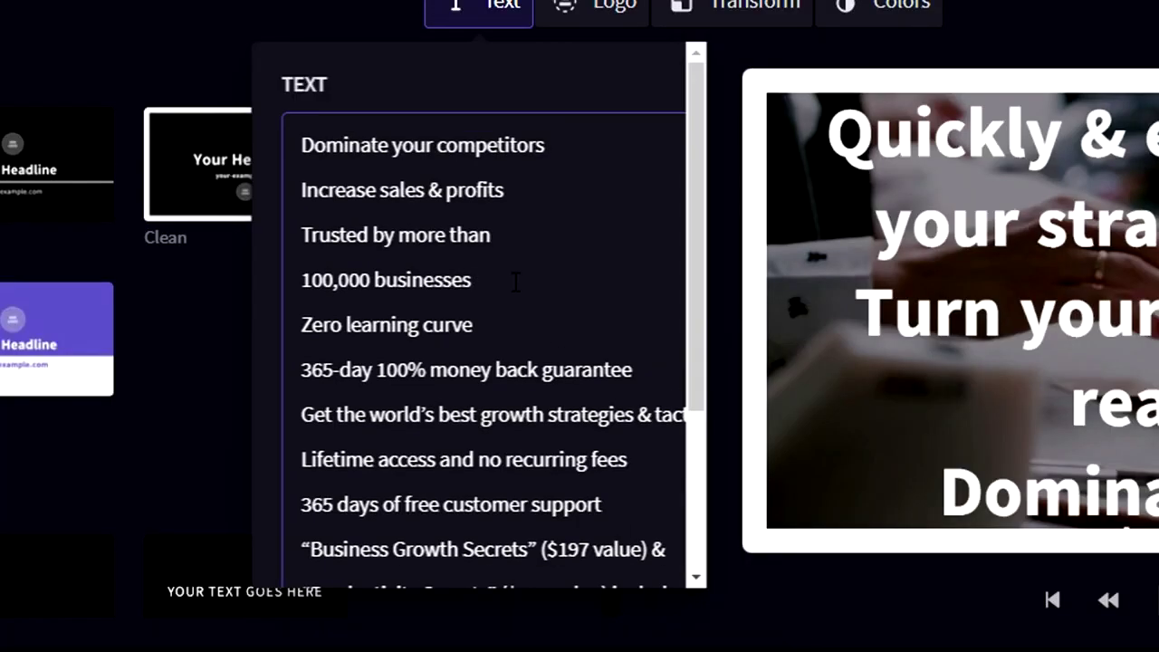
scroll(512, 281, "up", 1)
scroll(498, 303, "down", 1)
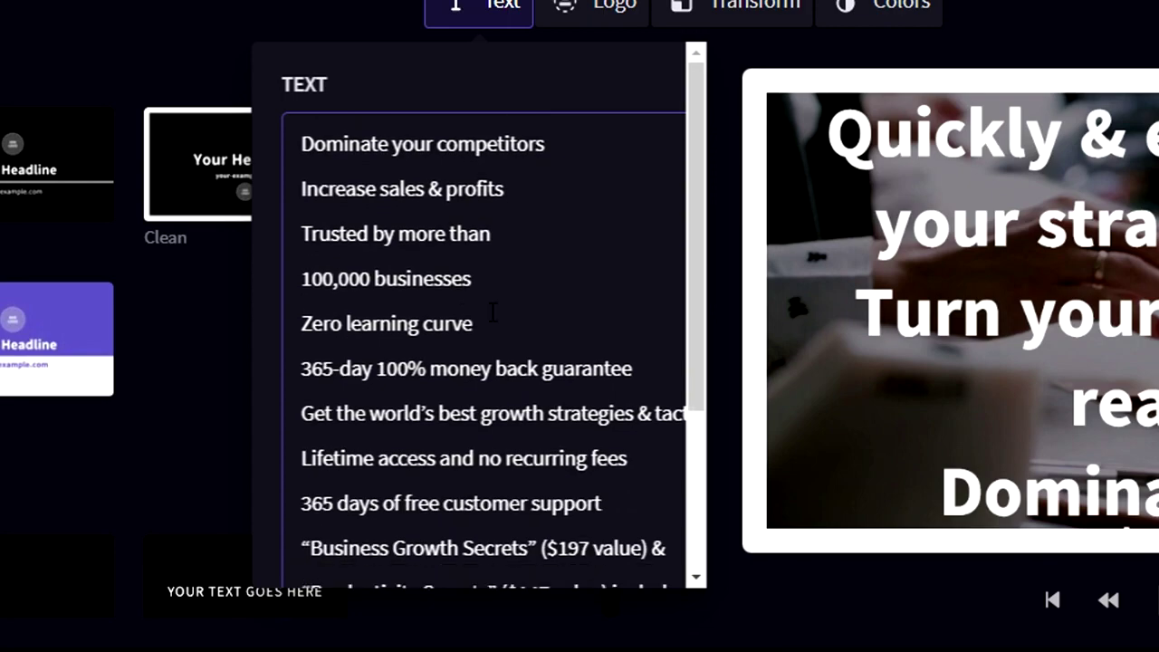
left_click(502, 9)
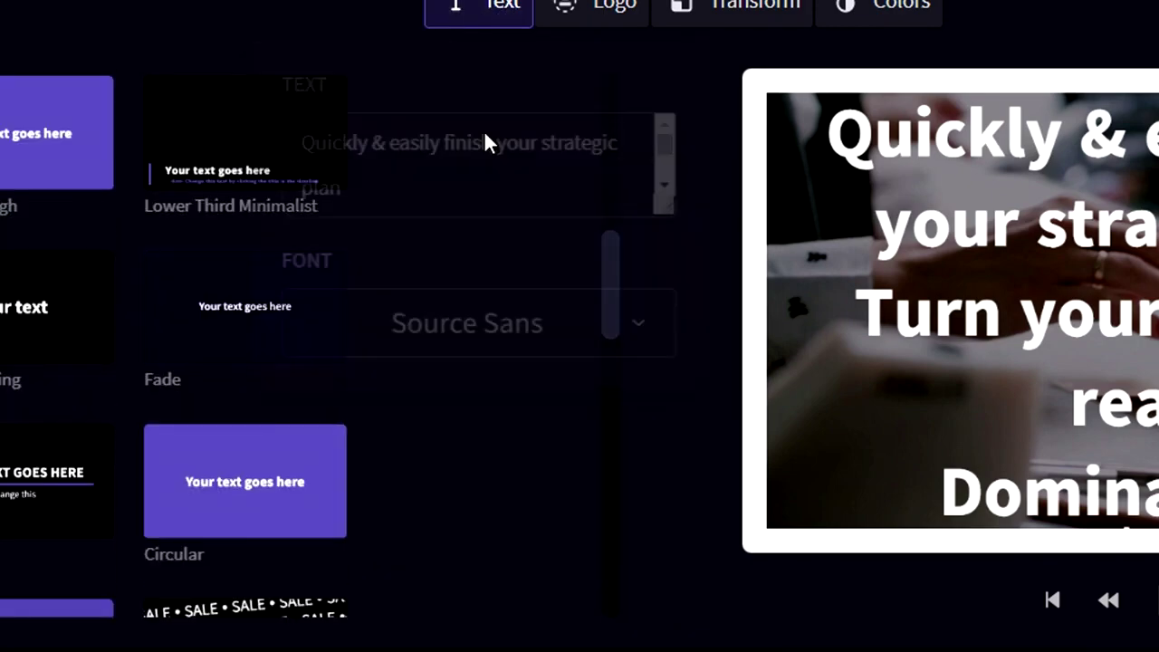
left_click(725, 11)
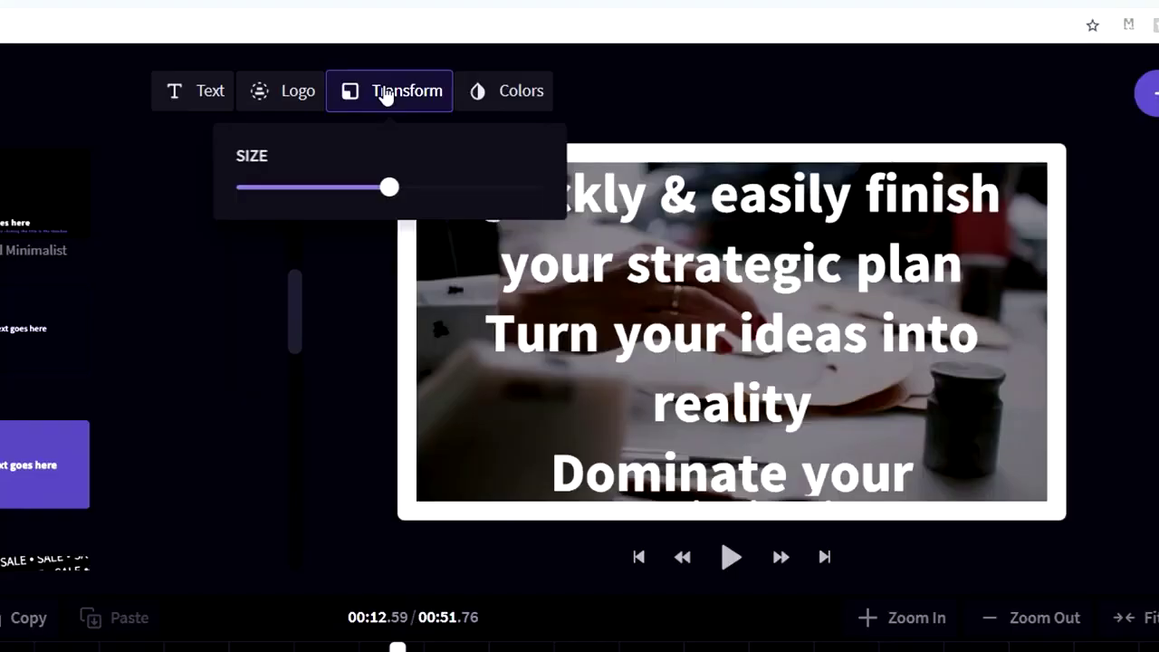
left_click_drag(389, 187, 262, 191)
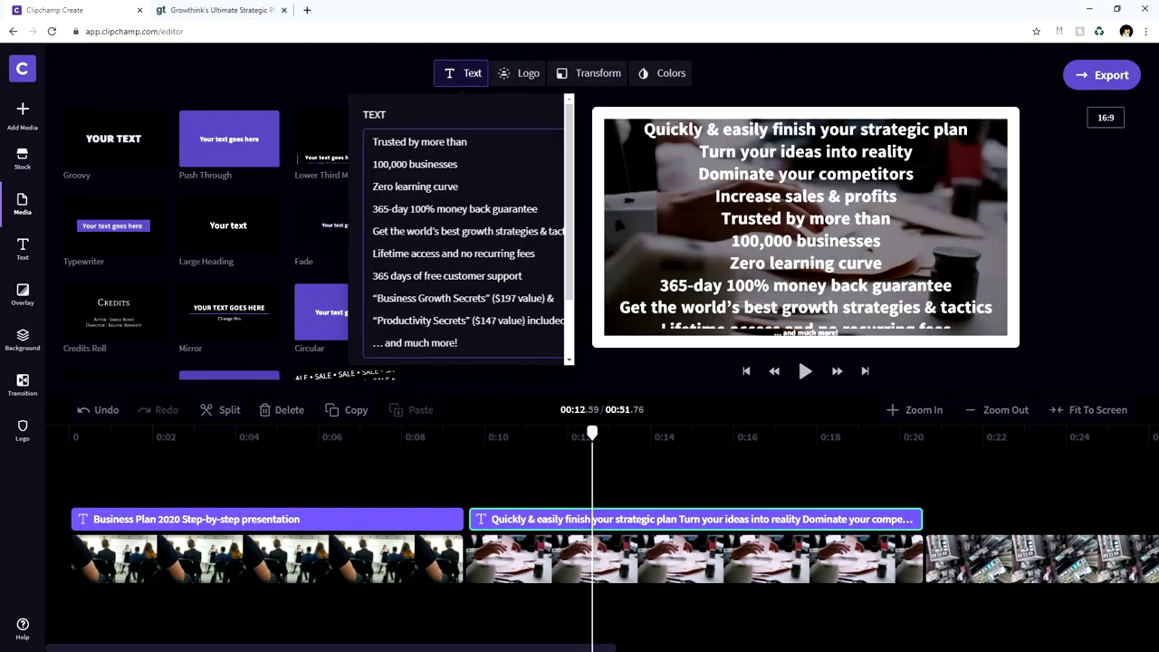
Step: Delete the lines from 'Get the world's best…' onward and trim the overlay to about 0:15
left_click_drag(373, 231, 471, 358)
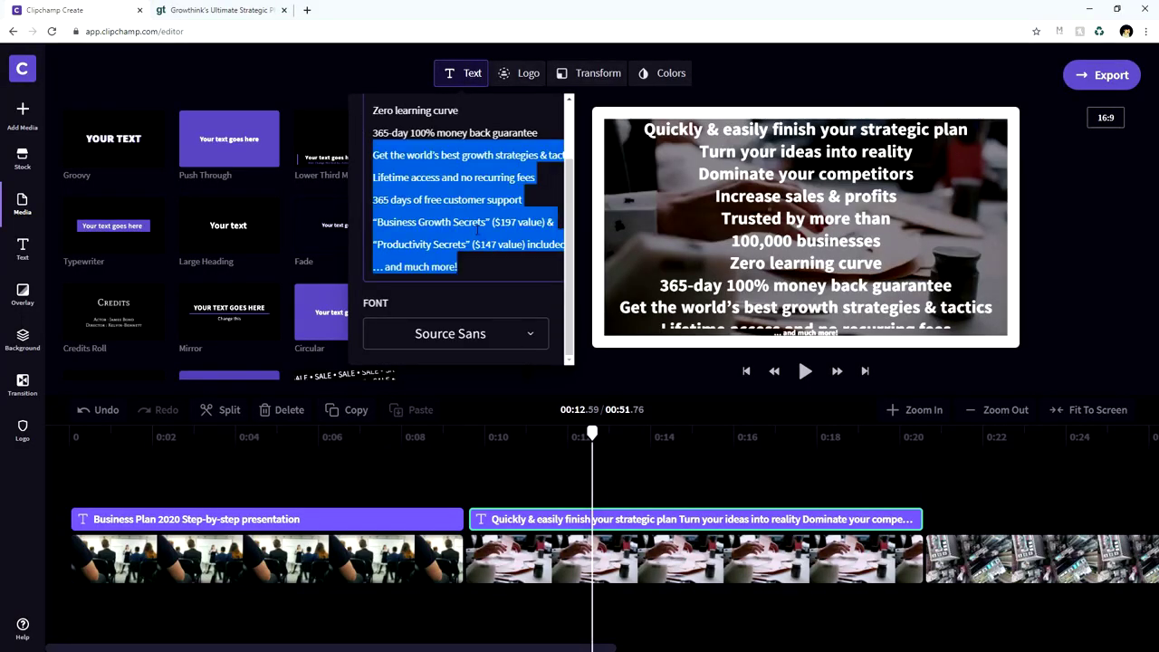
key("BackSpace")
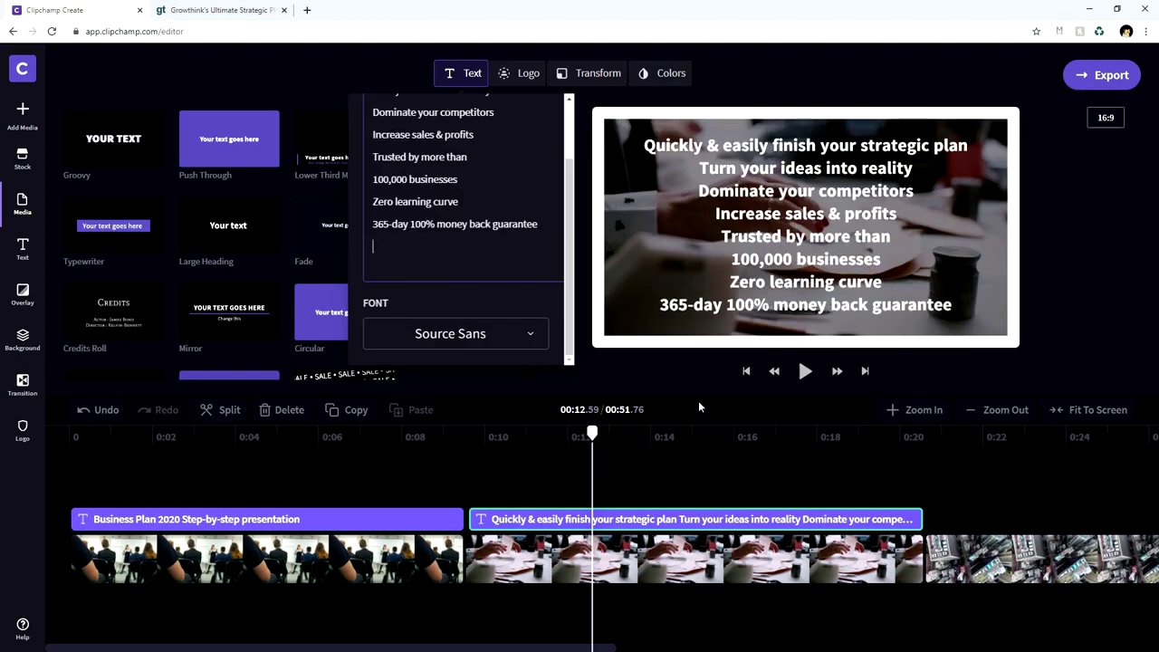
left_click(637, 486)
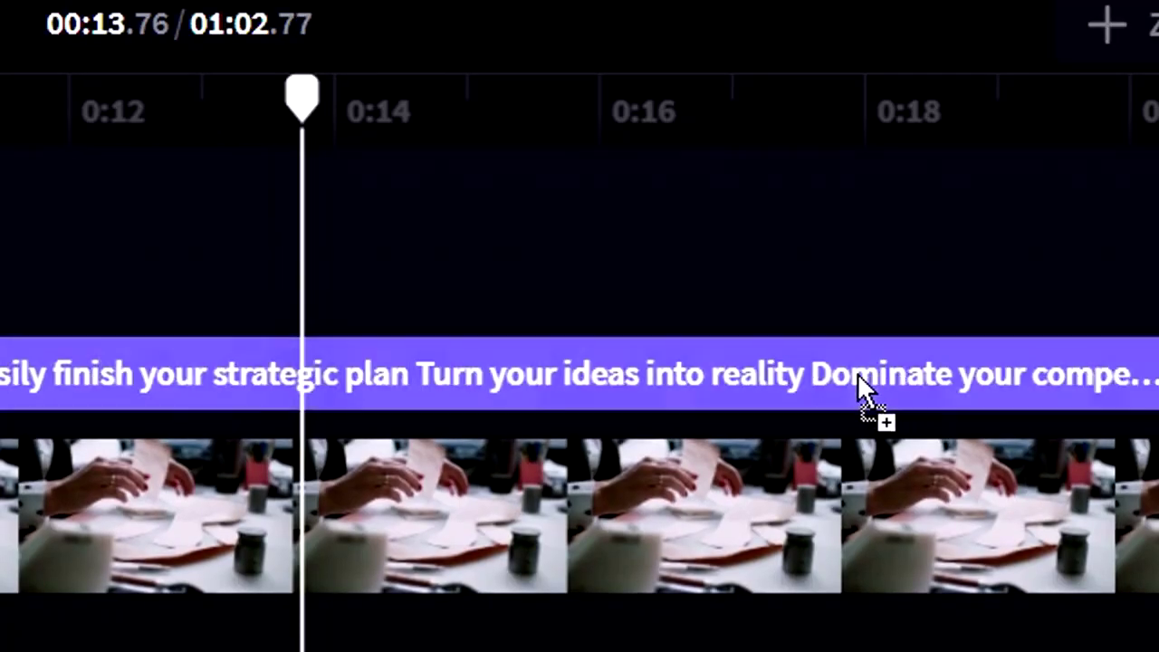
left_click_drag(859, 388, 898, 389)
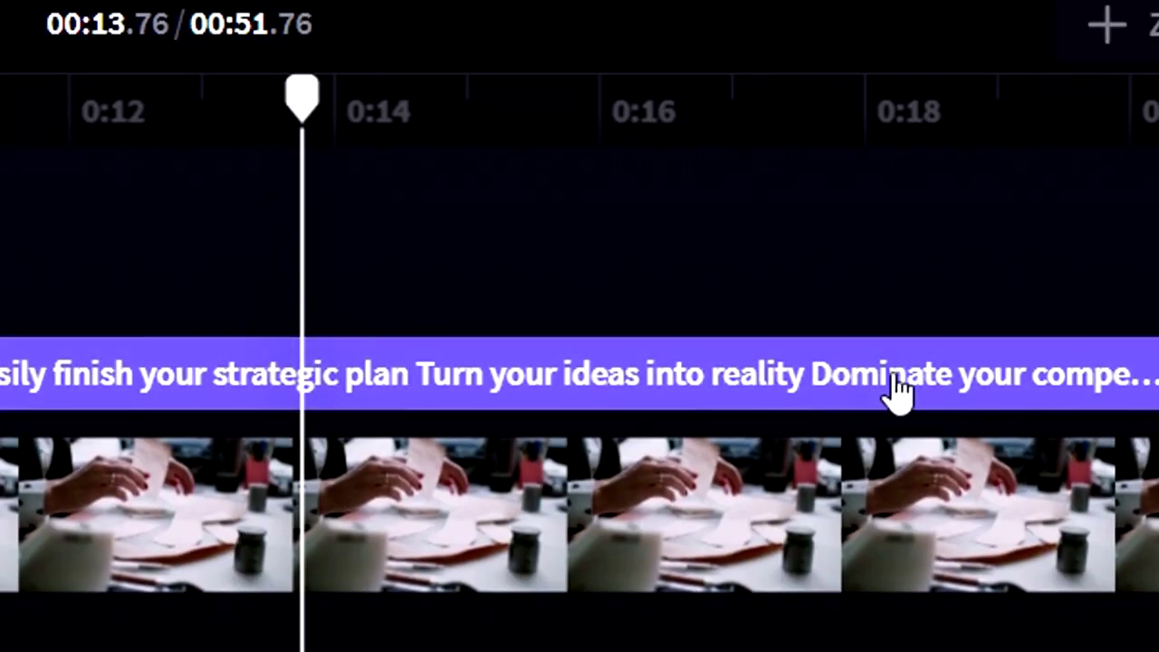
left_click_drag(1155, 373, 400, 373)
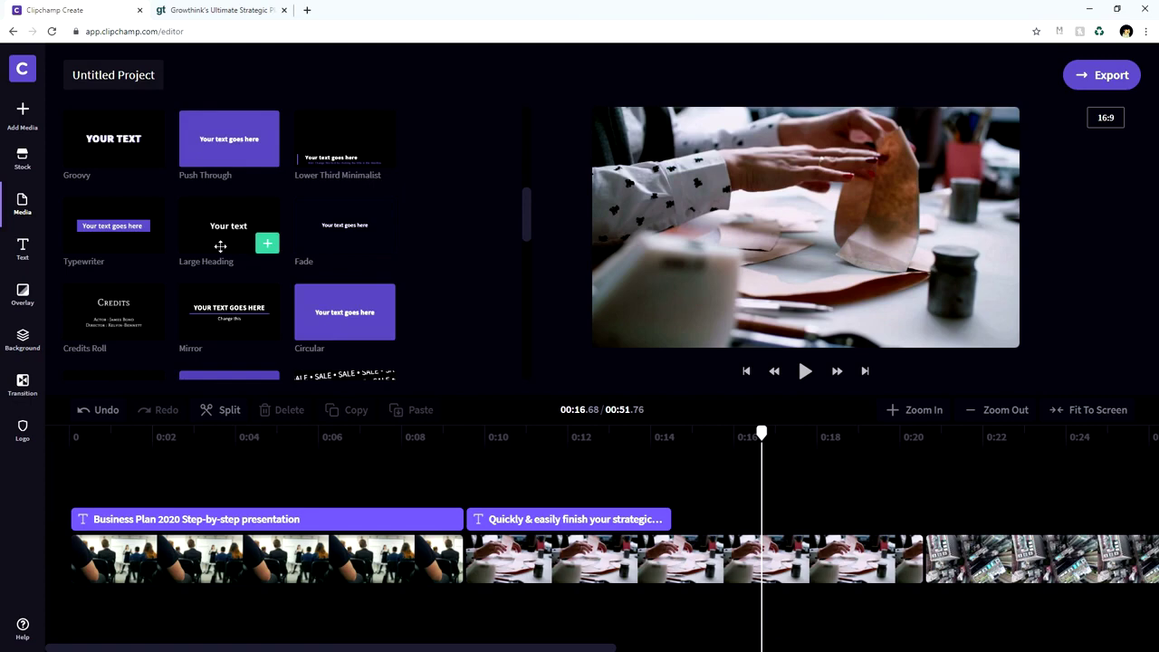
Step: Add a Large Heading overlay after the bullet list and paste the remaining selling points
left_click_drag(219, 245, 665, 525)
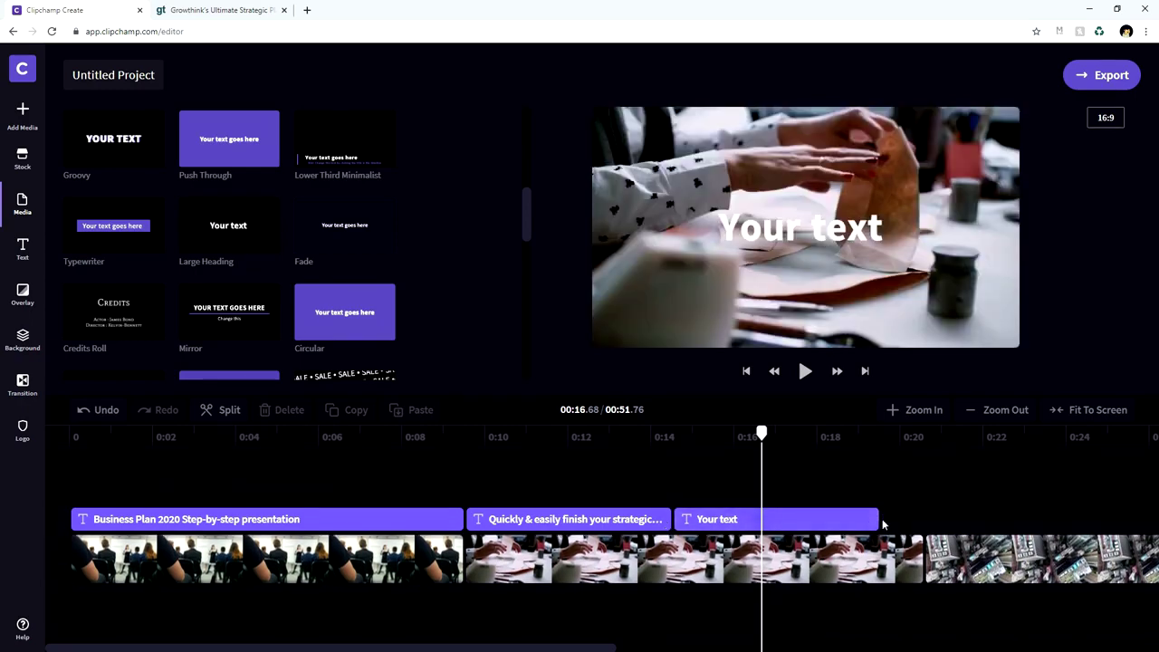
left_click_drag(880, 526, 924, 519)
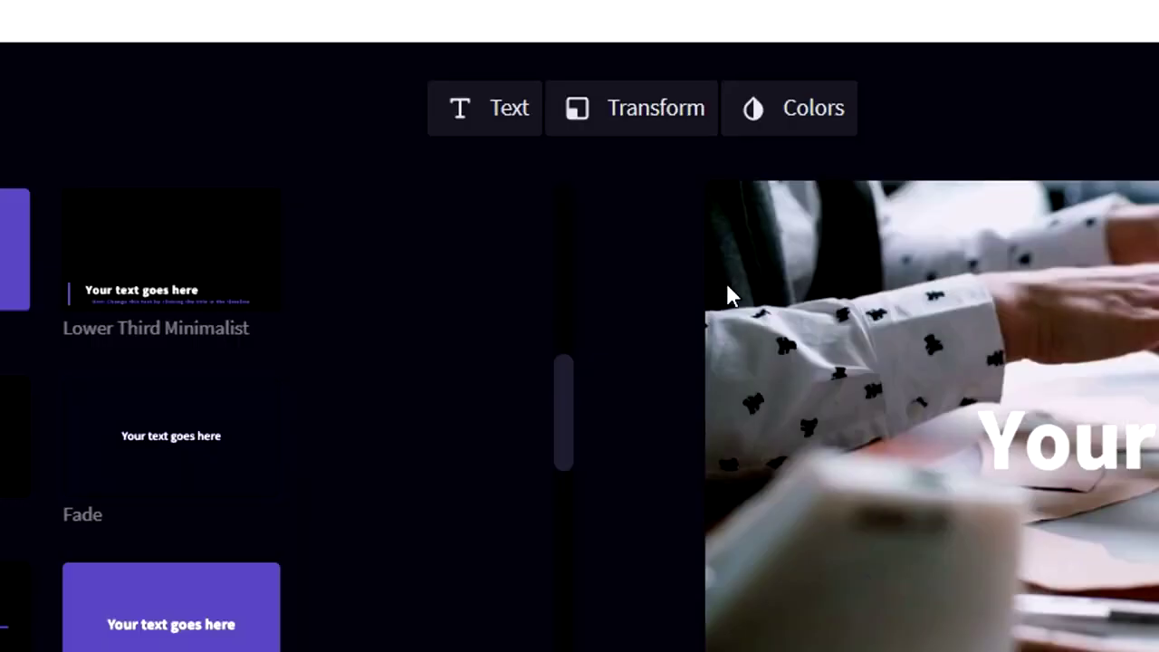
left_click(499, 115)
left_click(447, 305)
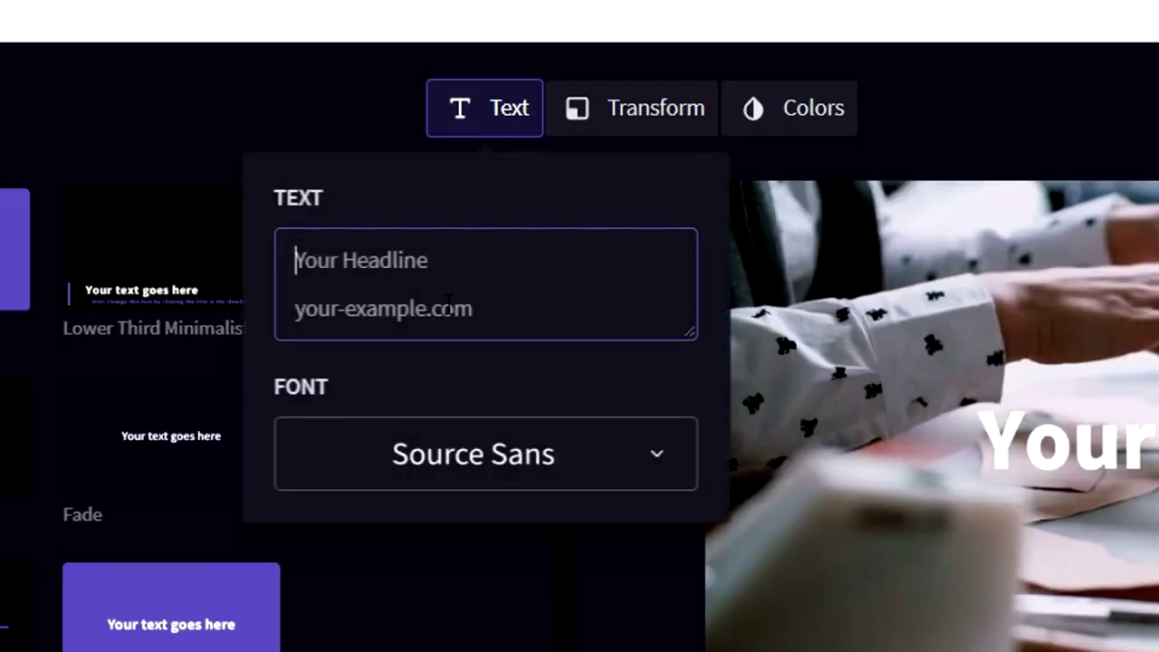
key("ctrl+v")
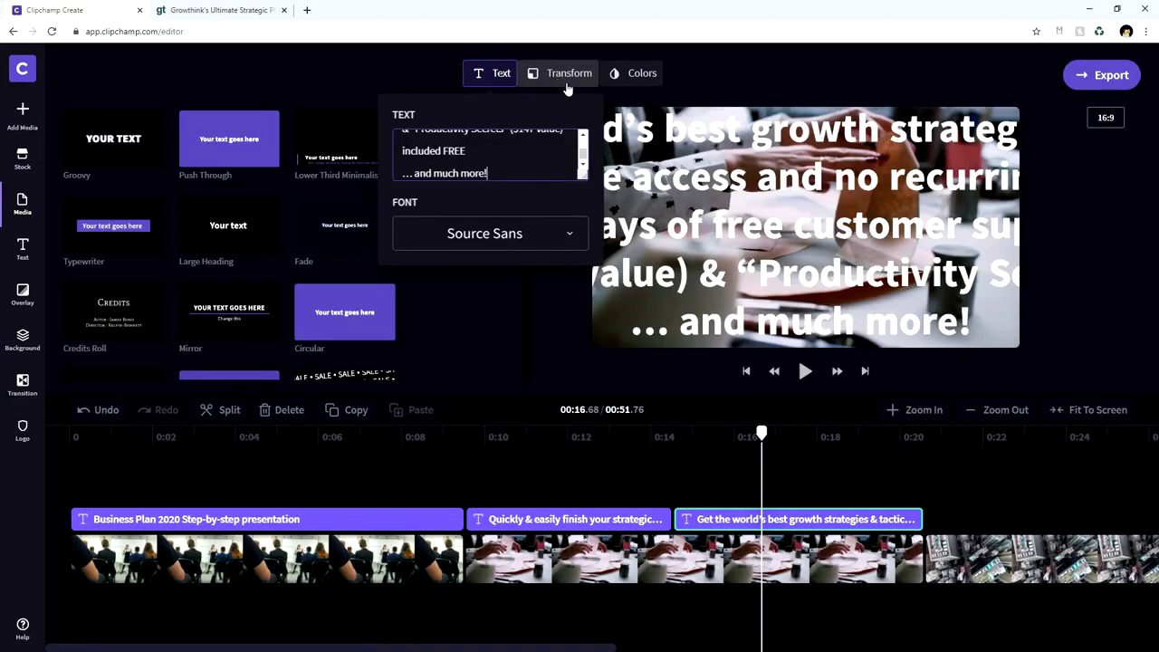
Step: Shrink the new overlay's text size and enlarge its text box to show all six lines
left_click(557, 74)
left_click_drag(548, 222, 476, 222)
left_click(497, 76)
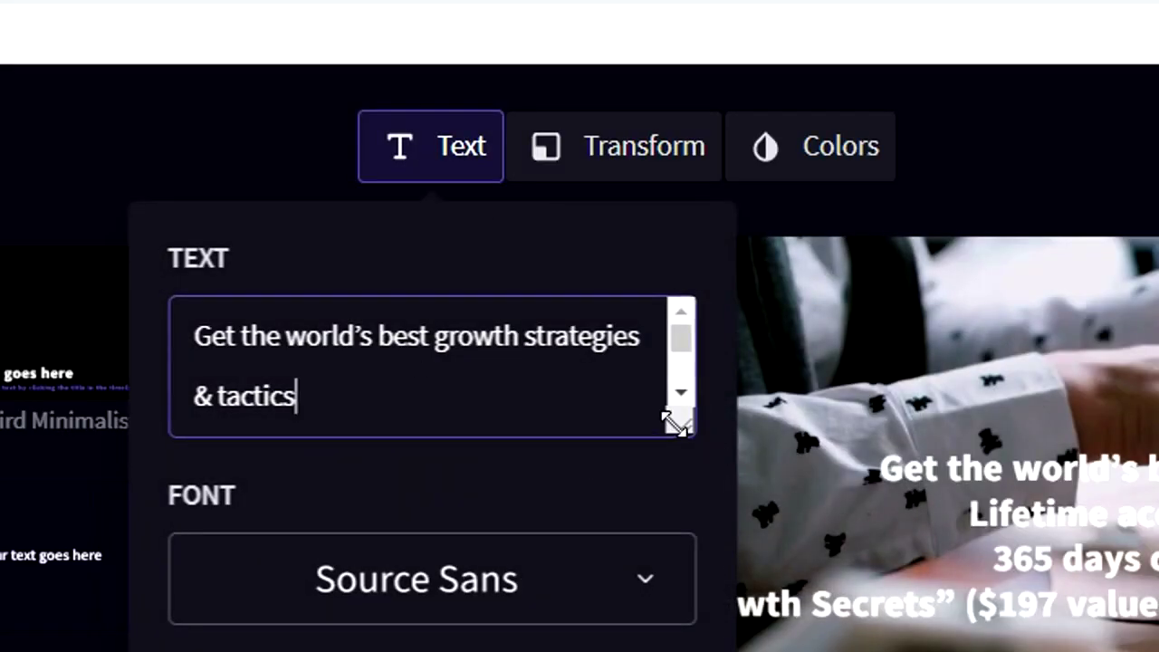
left_click_drag(675, 423, 675, 651)
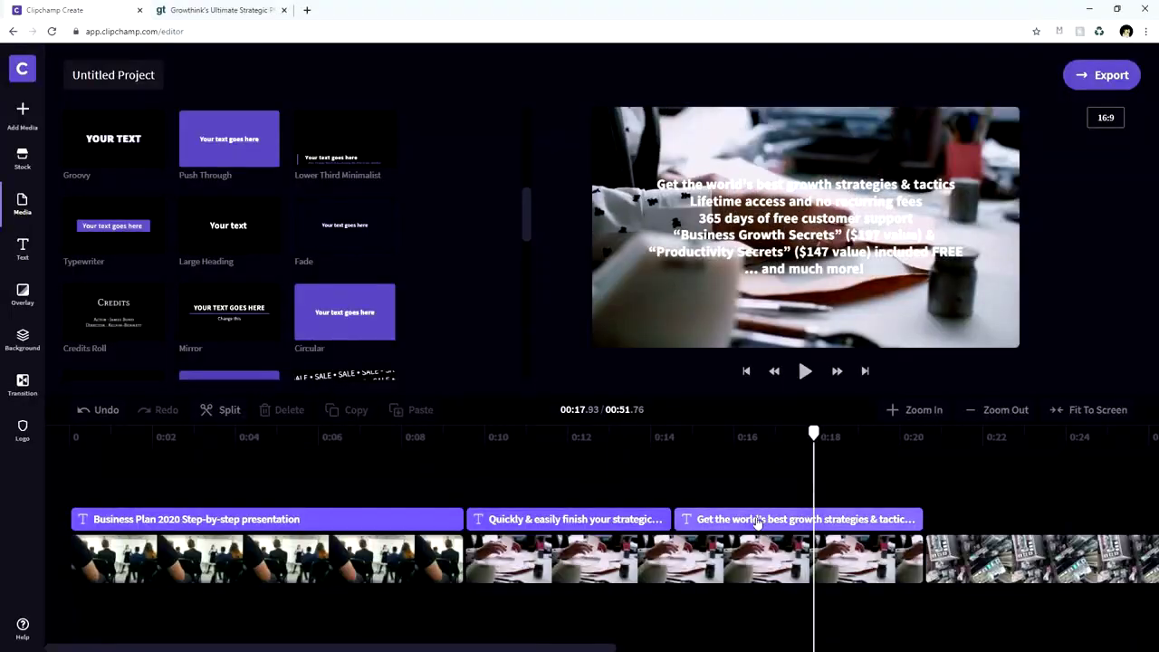
Step: Stretch the 'Quickly & easily…' overlay to about 0:19 and move the 'Get the world's best…' overlay right after it
left_click(486, 519)
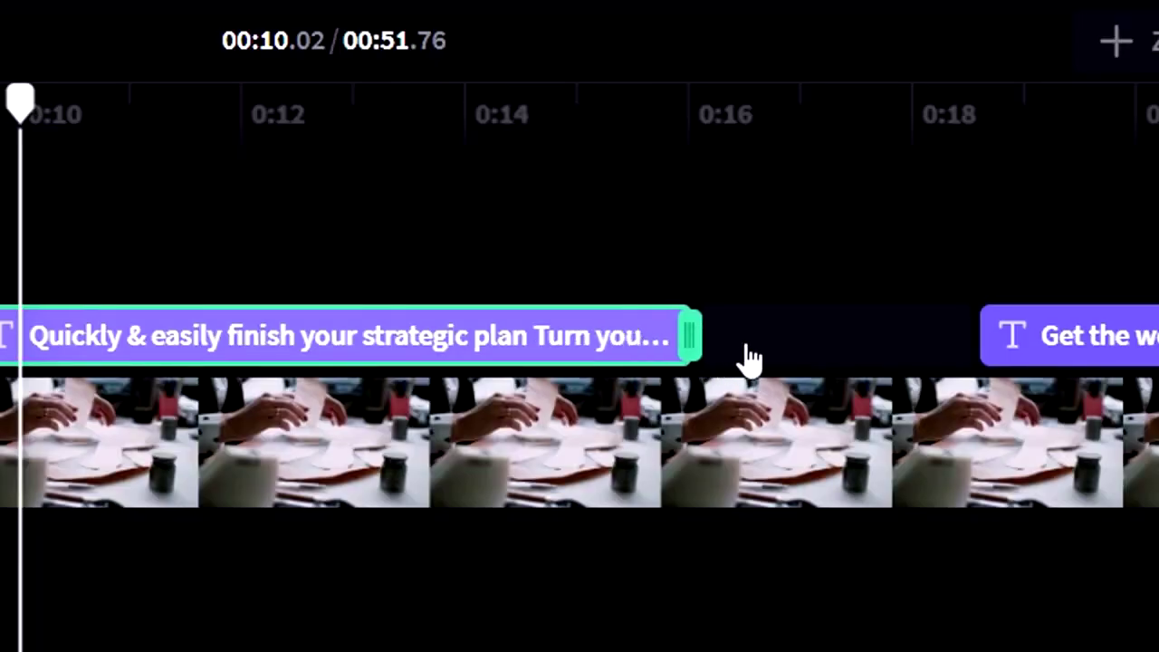
left_click_drag(750, 360, 930, 341)
left_click(1014, 341)
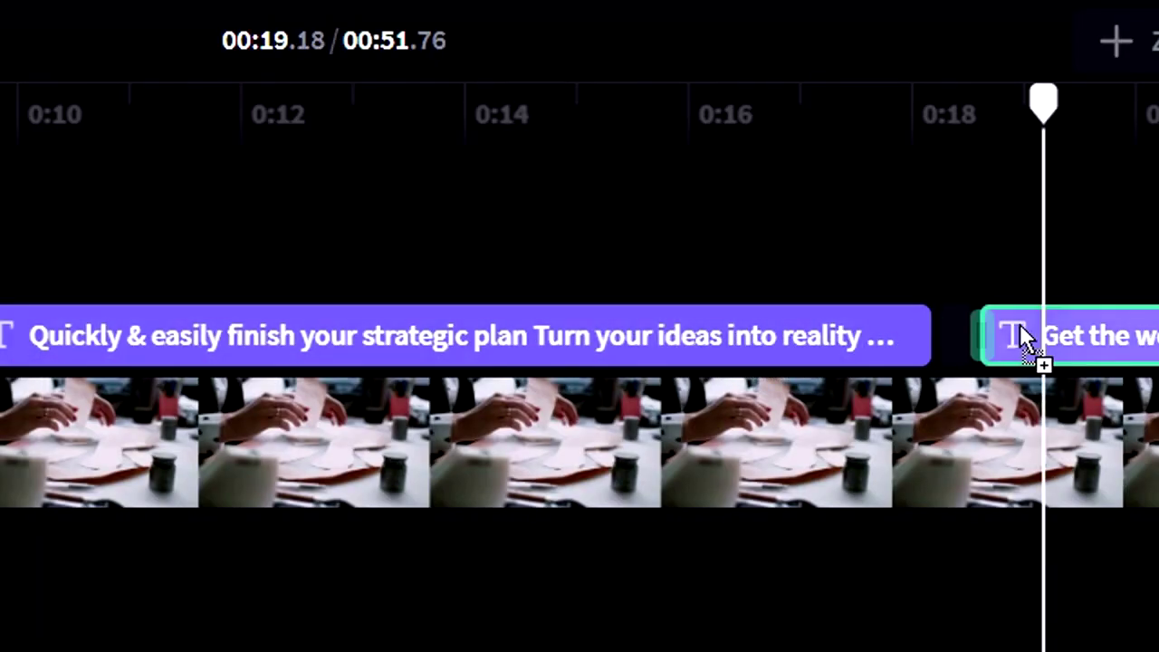
left_click_drag(980, 335, 1015, 357)
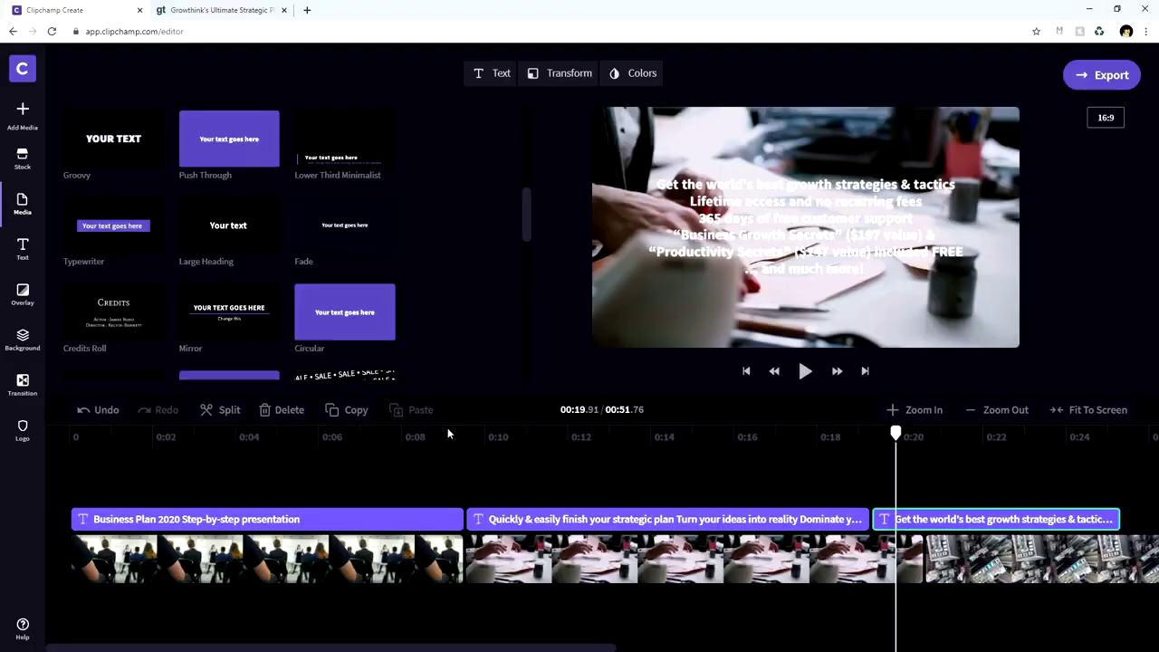
left_click(450, 435)
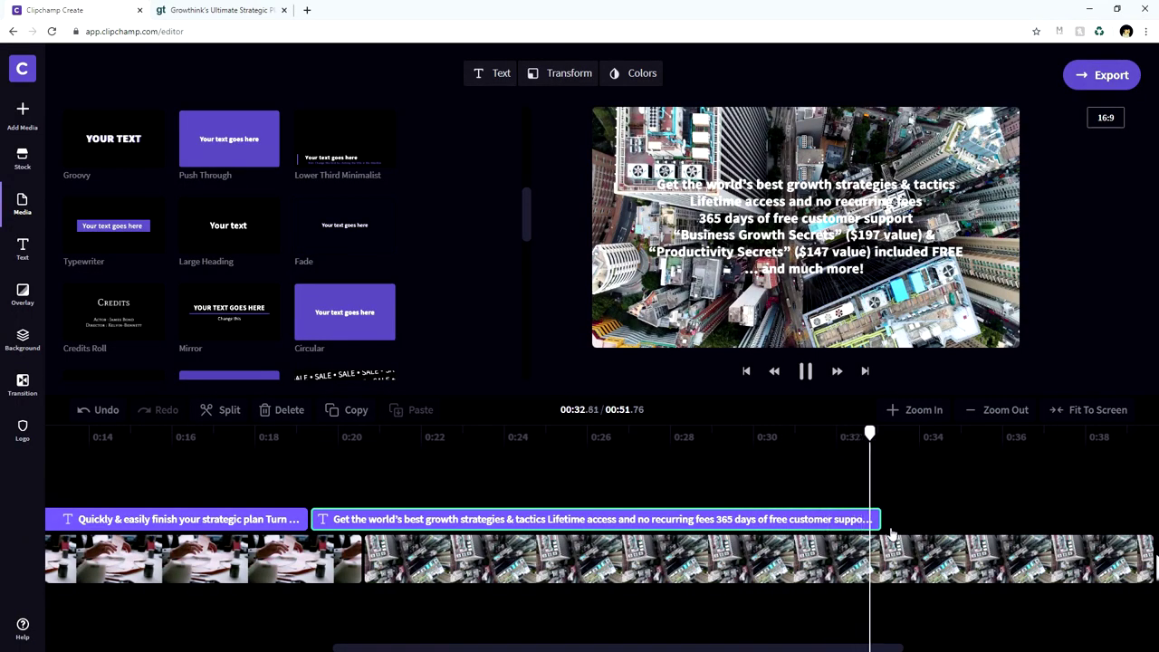
Step: Extend the remaining-points overlay across the city footage, then replay the overlays from 0:19
left_click_drag(884, 519, 988, 519)
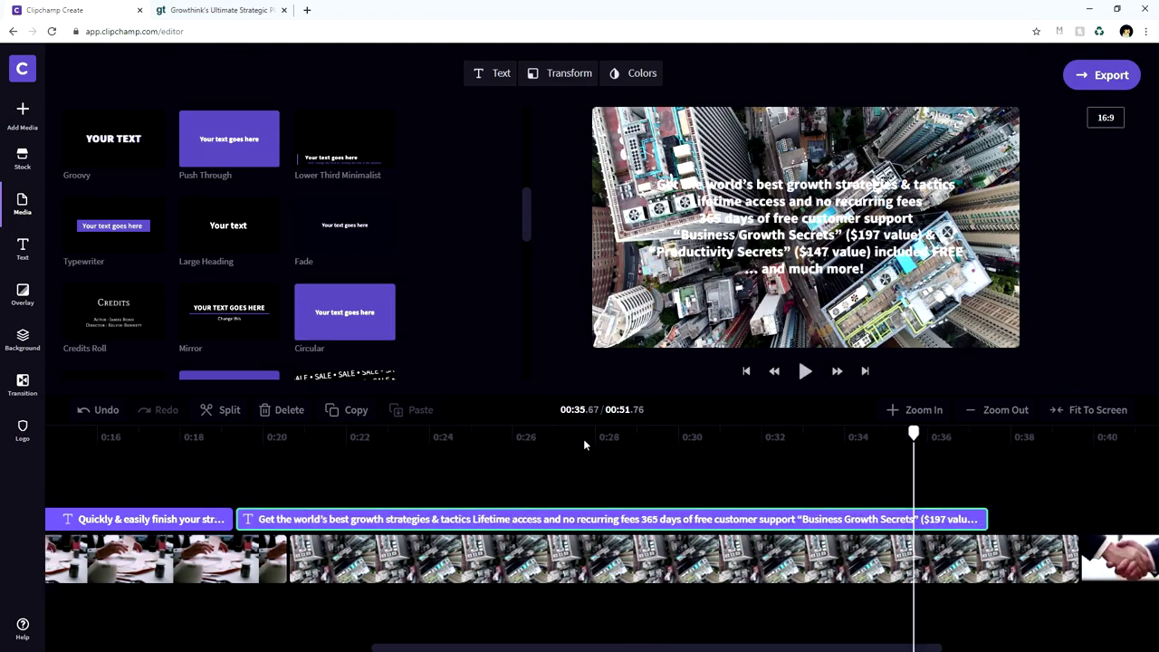
left_click(246, 436)
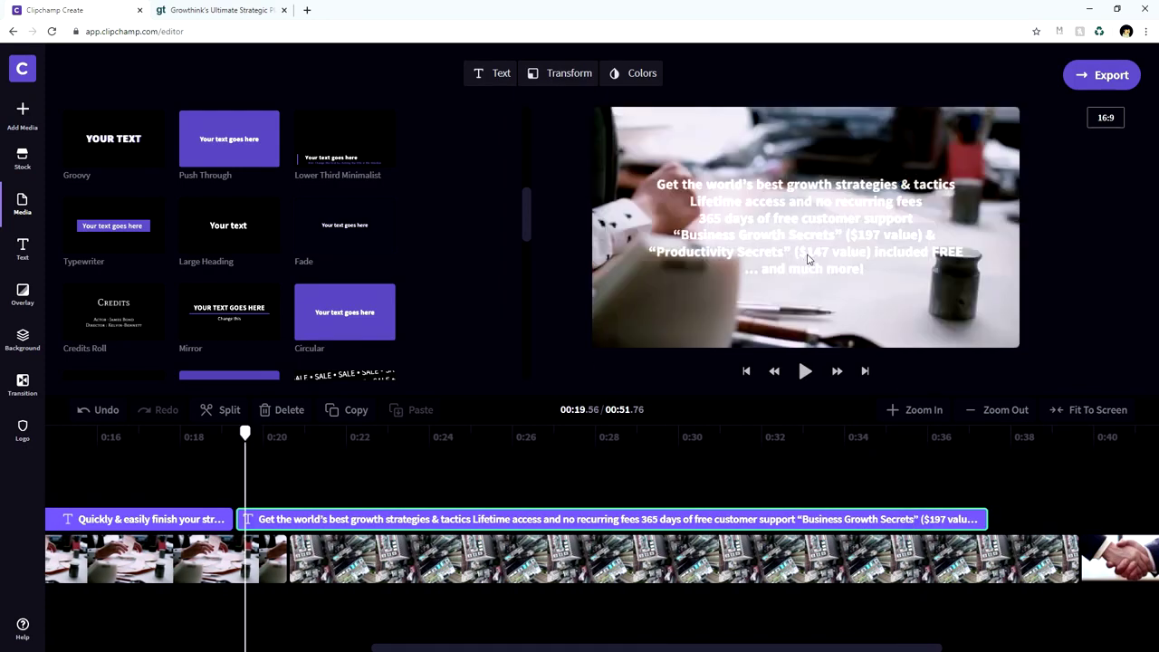
key("space")
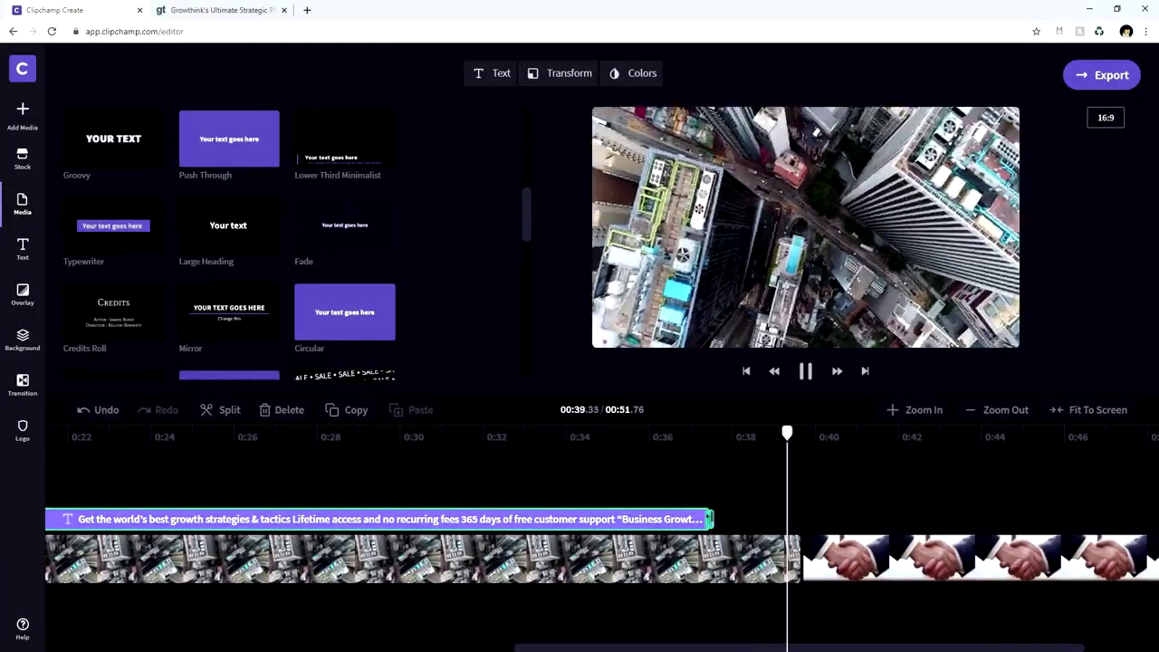
key("space")
Step: Stretch the benefits text to where the handshake clip starts and replay it from about 0:32
left_click_drag(710, 519, 797, 519)
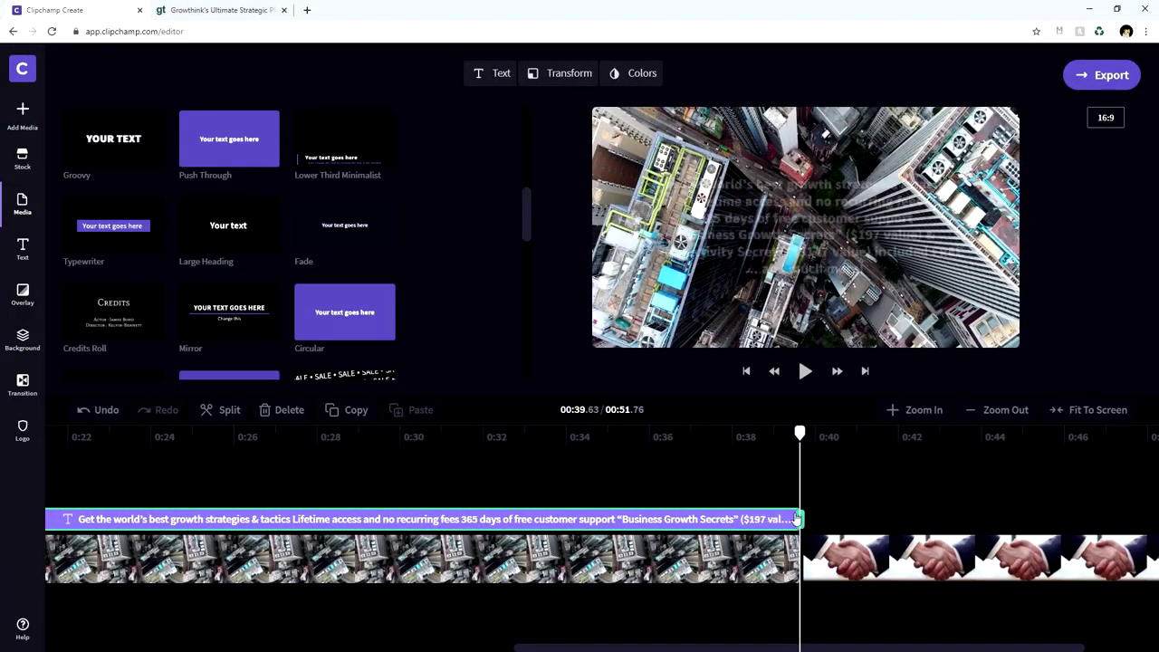
left_click(654, 496)
left_click(510, 437)
key("space")
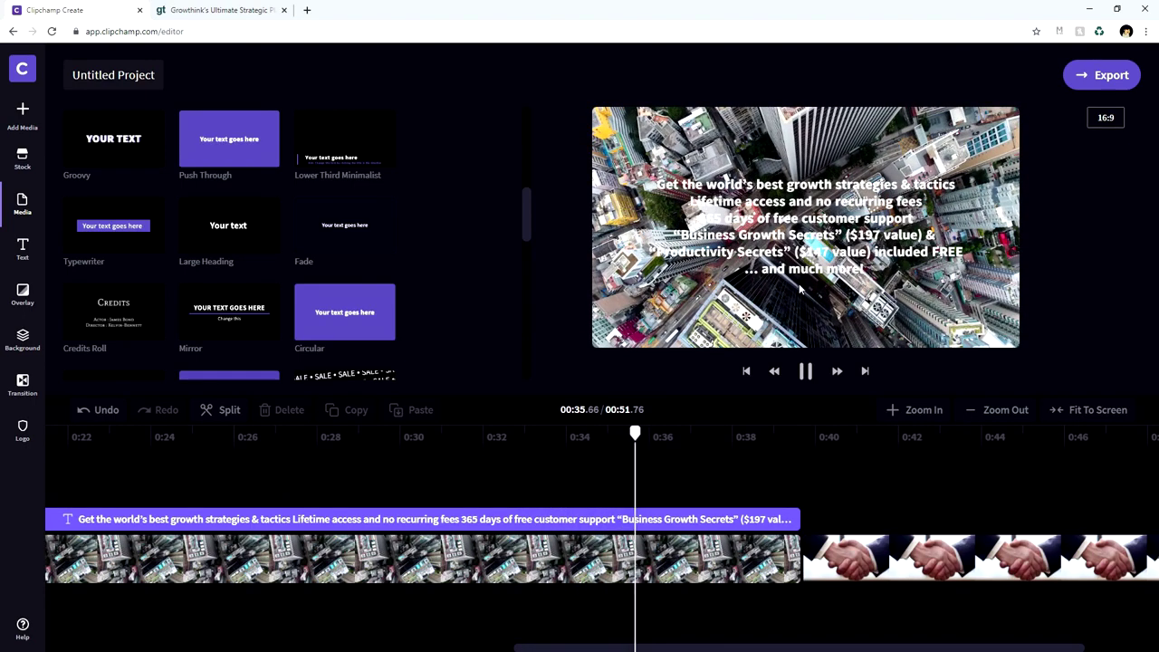
left_click(598, 438)
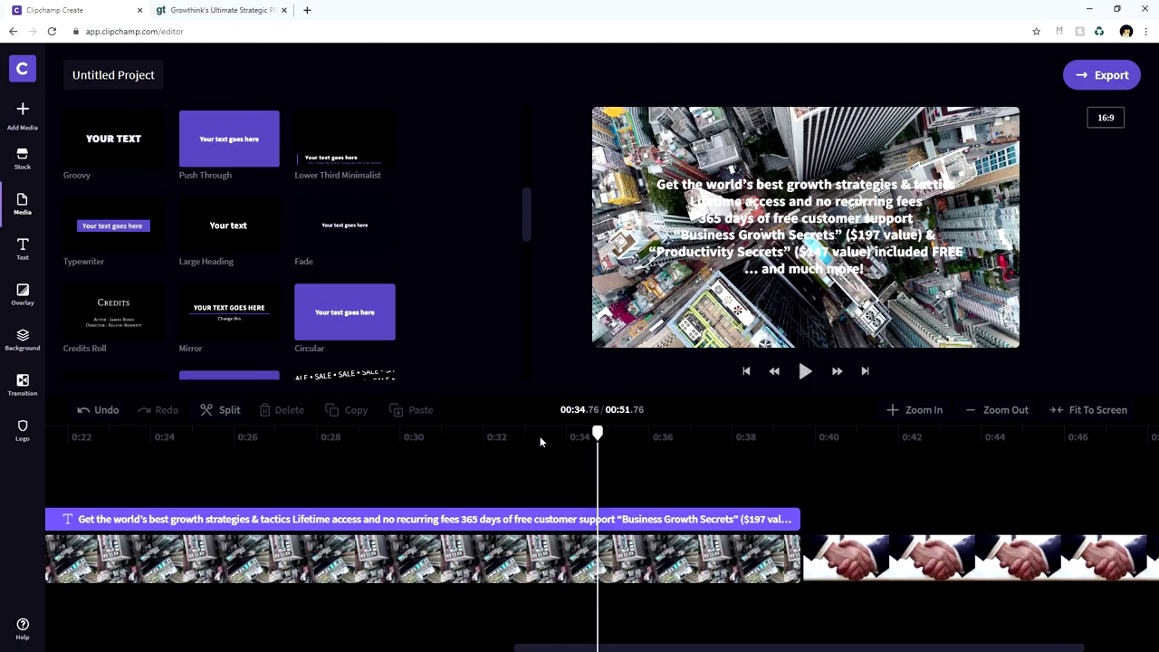
Step: Check the aerial clip's end at 0:39.65, then move into the handshake clip at 0:40
left_click(796, 492)
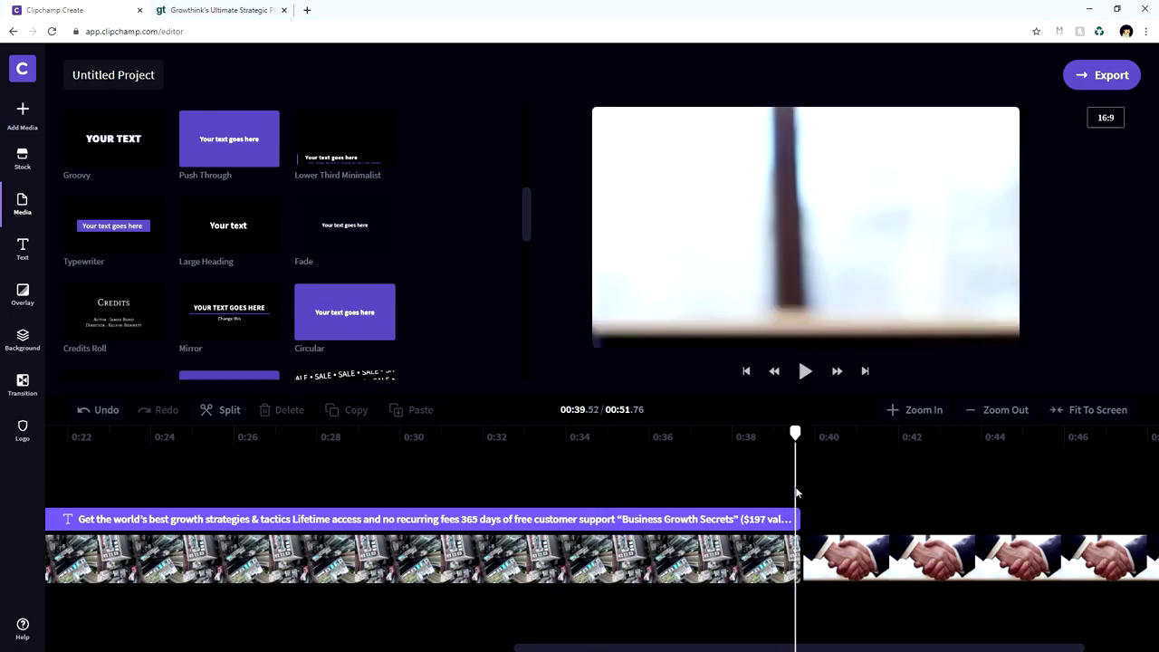
left_click(801, 493)
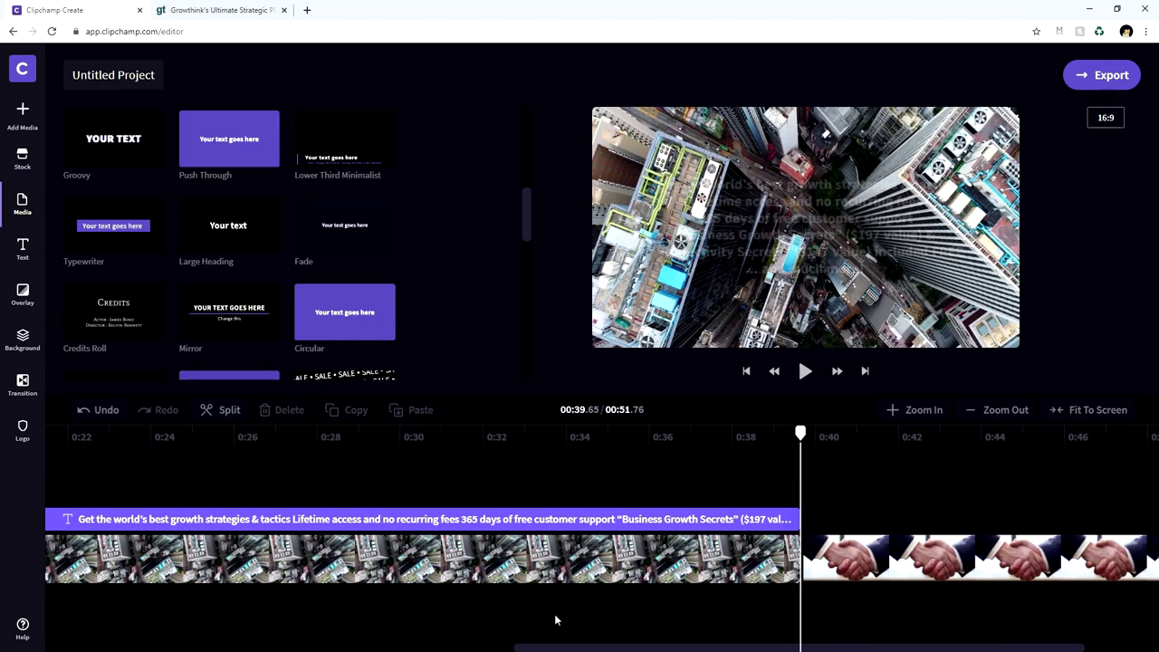
scroll(567, 587, "right", 3)
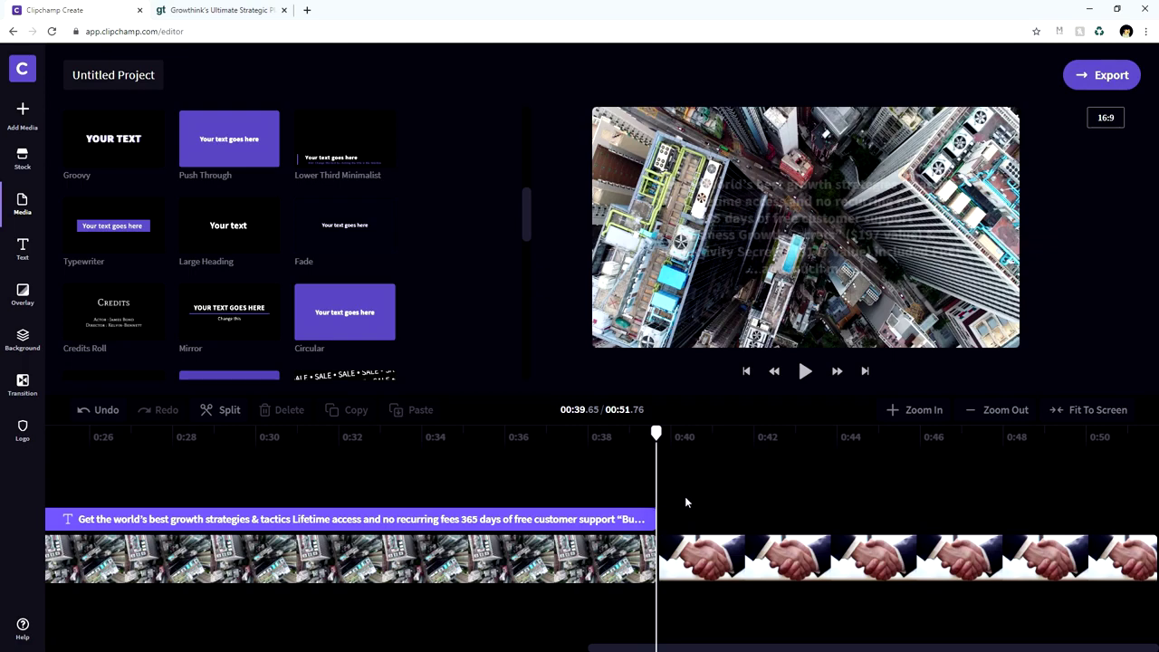
left_click(686, 442)
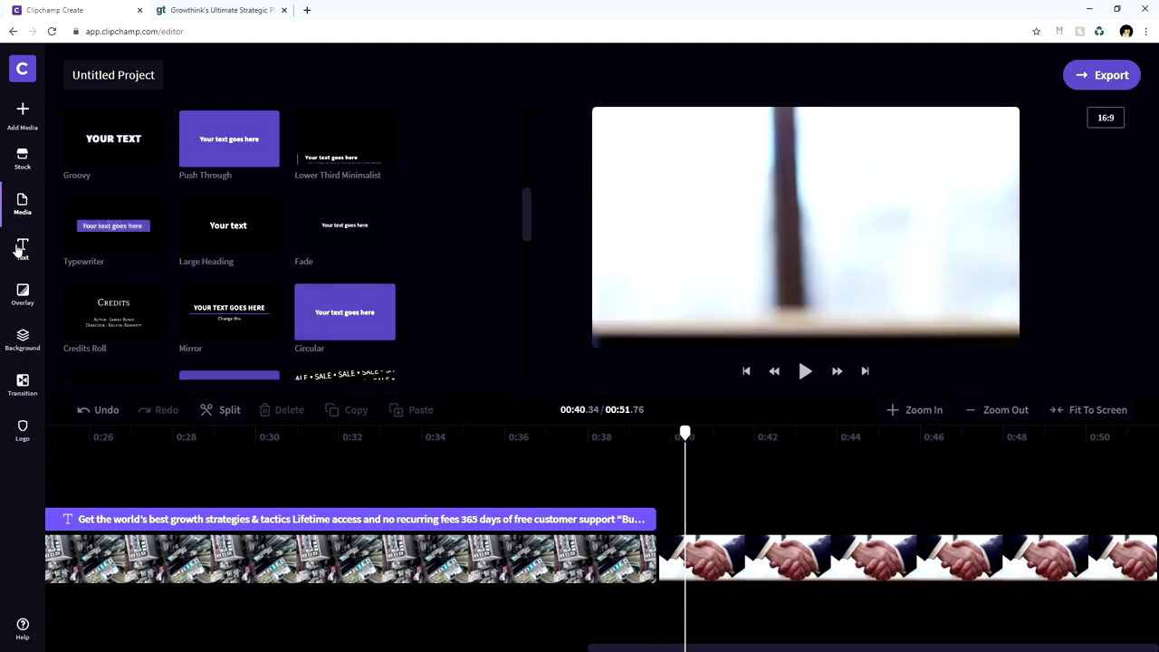
Step: Place the Plunging (Right) headline template over the handshake clip and stretch it to about 0:53
scroll(115, 145, "up", 5)
left_click_drag(115, 145, 739, 523)
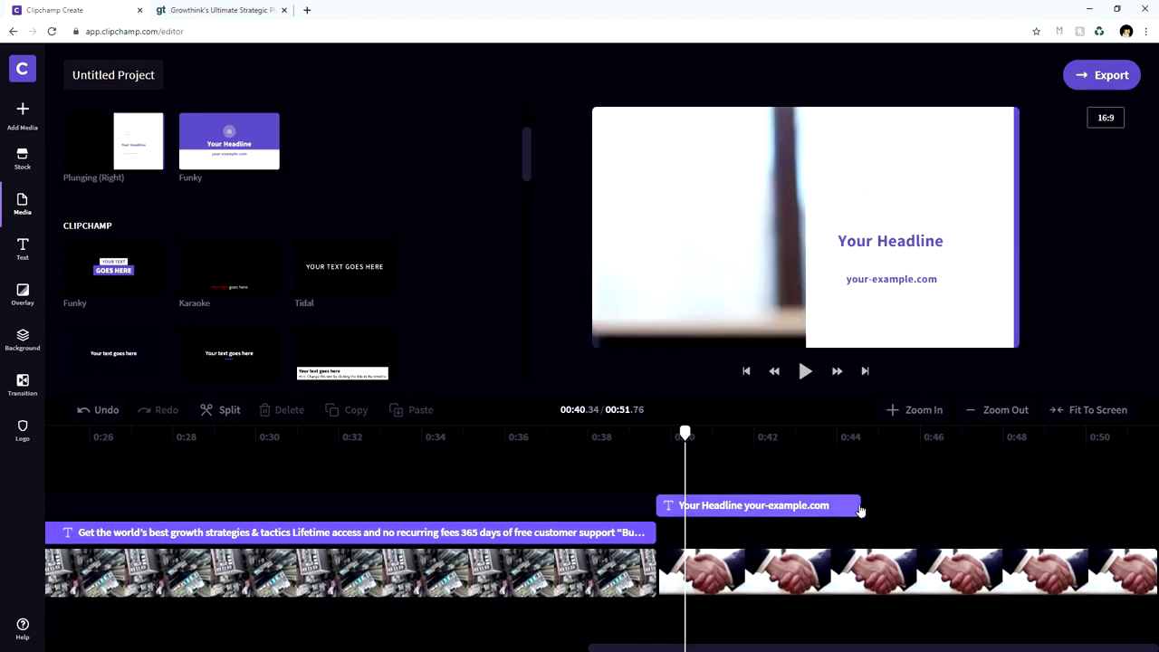
left_click_drag(879, 512, 1158, 507)
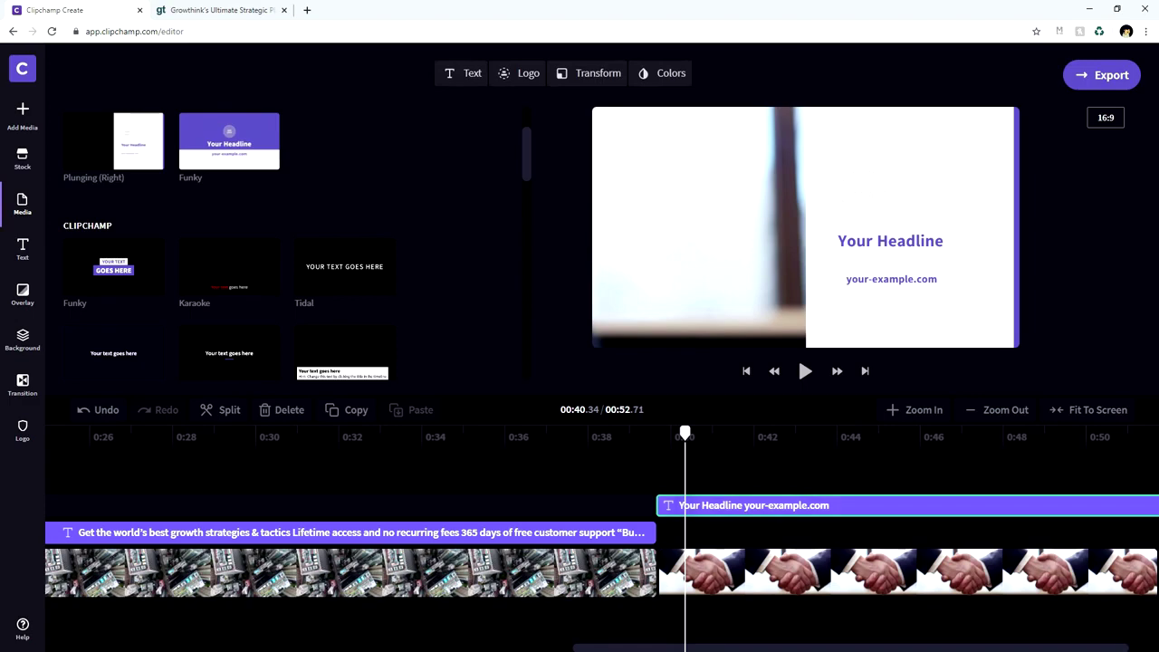
left_click_drag(734, 649, 765, 649)
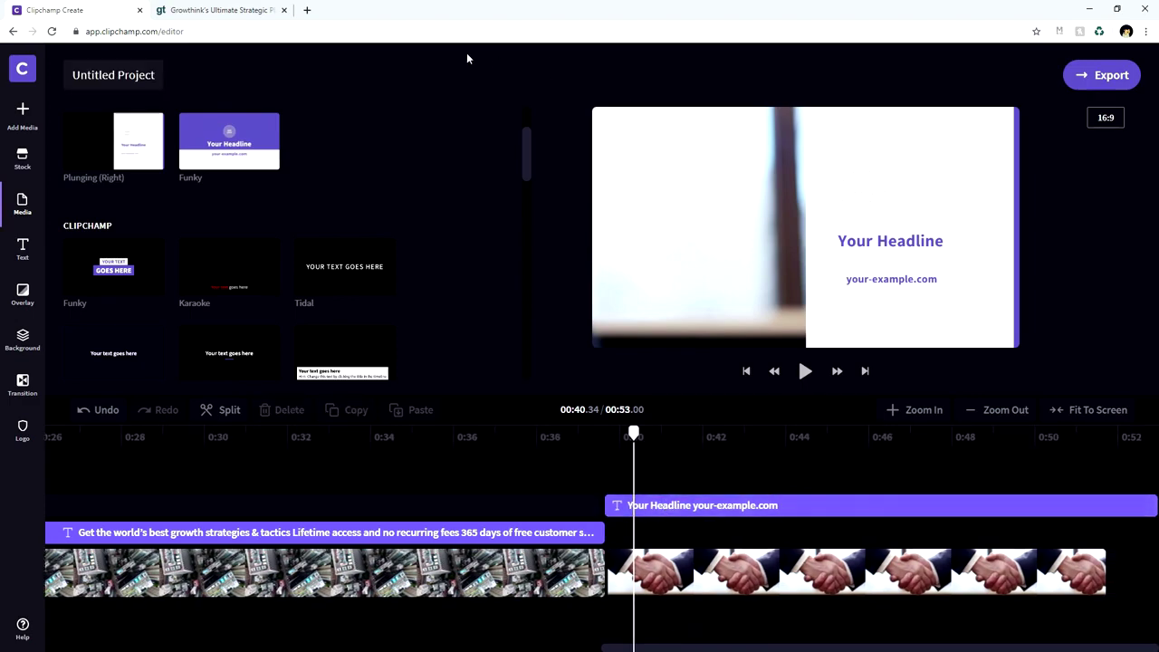
scroll(528, 142, "up", 2)
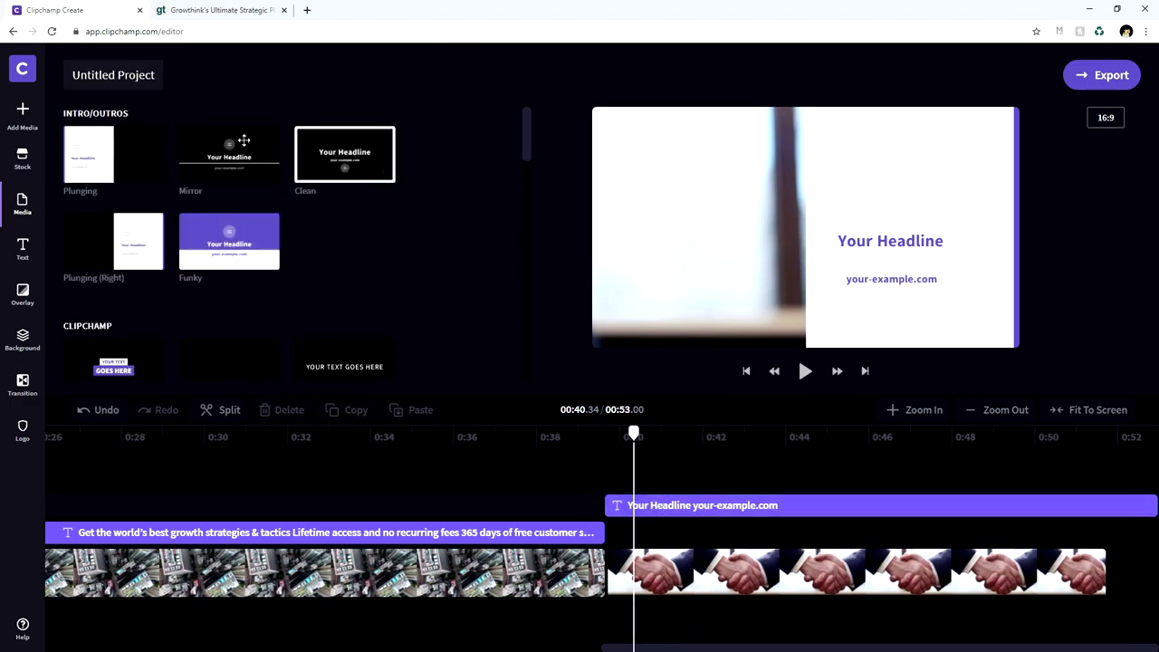
left_click(706, 506)
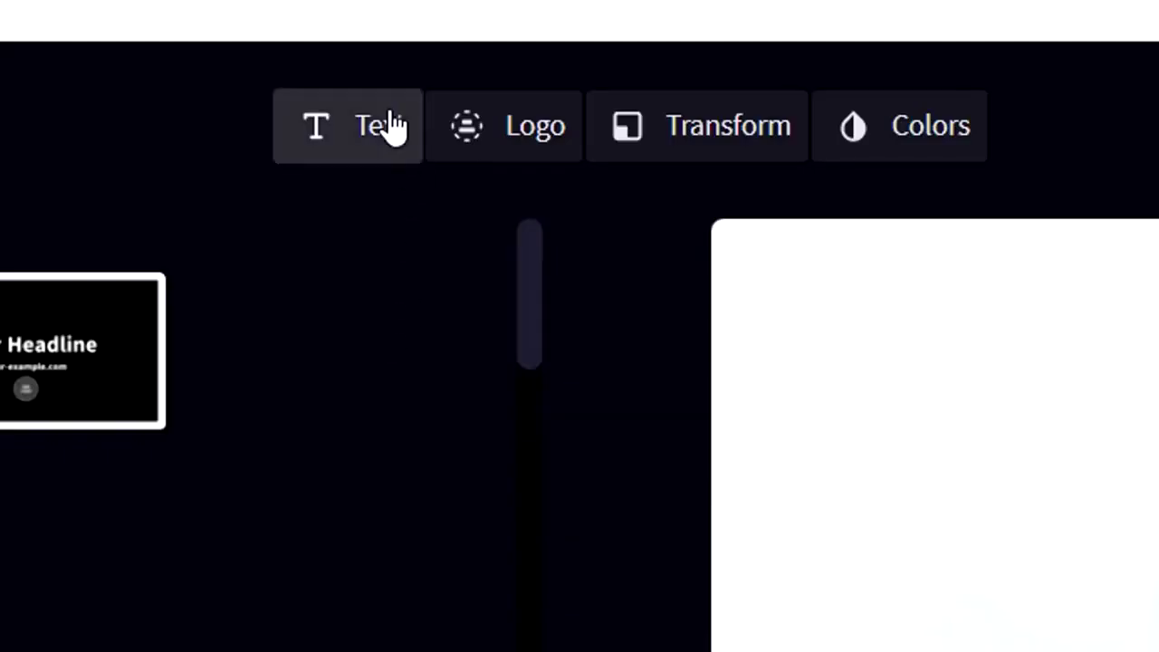
Step: Replace the outro's placeholder headline with 'THANKS FOR WATCHING'
left_click(392, 127)
left_click(344, 325)
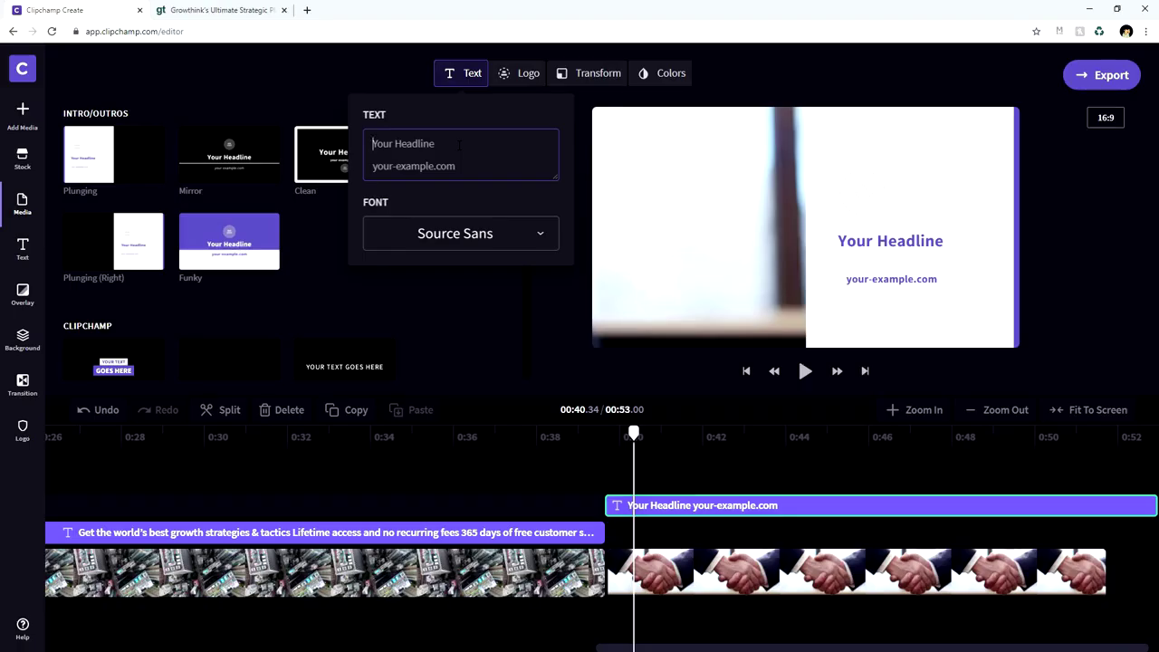
key("ctrl+a")
type("THAN")
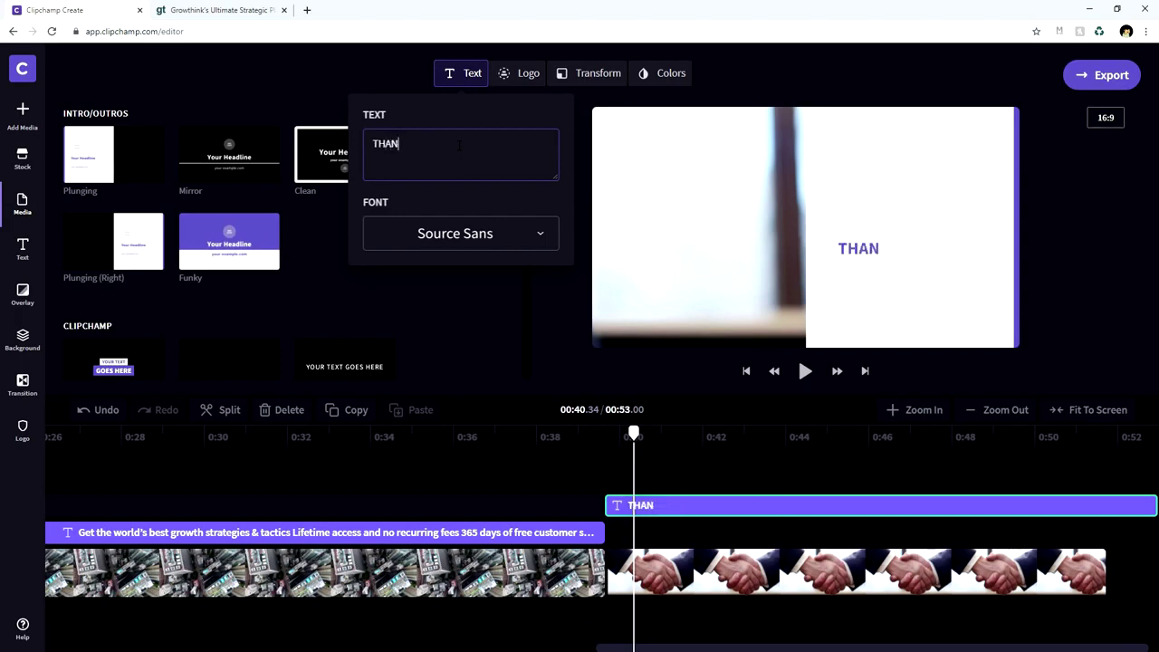
type("KS FOR WATCHING")
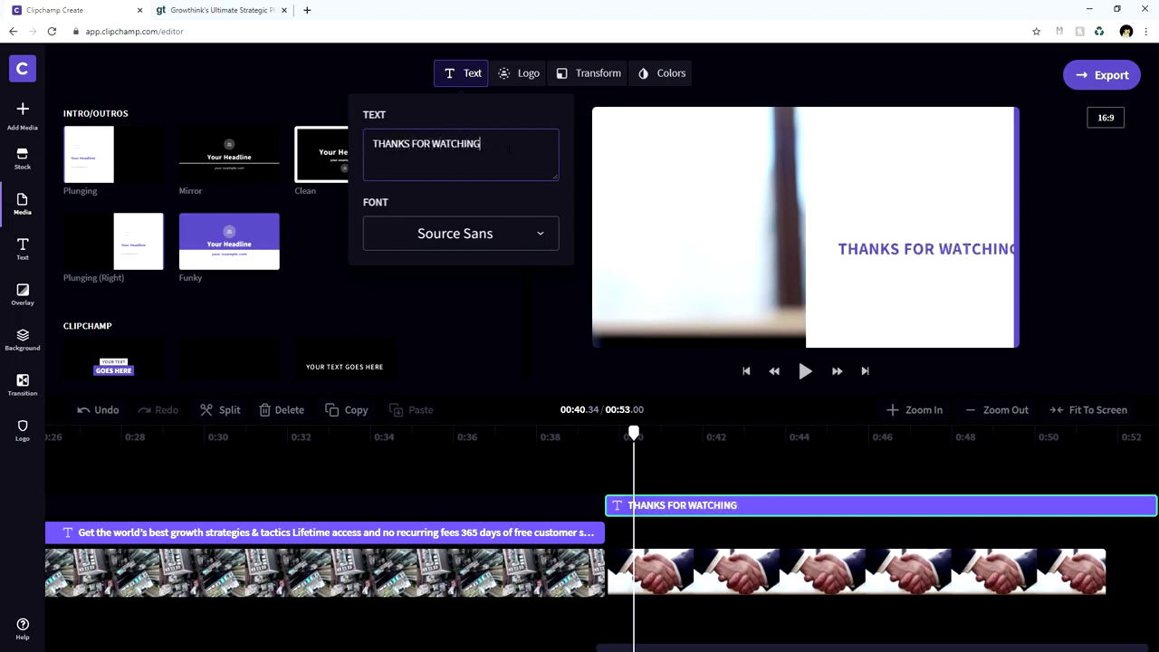
Step: Shrink the outro text so it fits and add the Clipchamp C logo above it
left_click(592, 80)
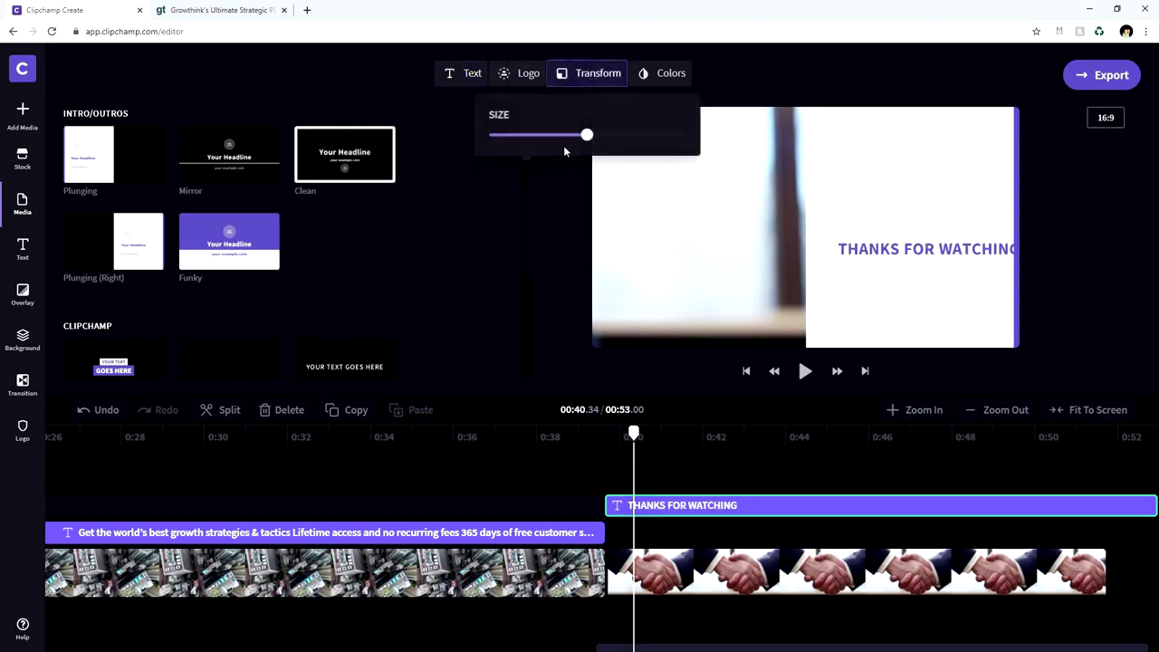
left_click_drag(587, 136, 577, 137)
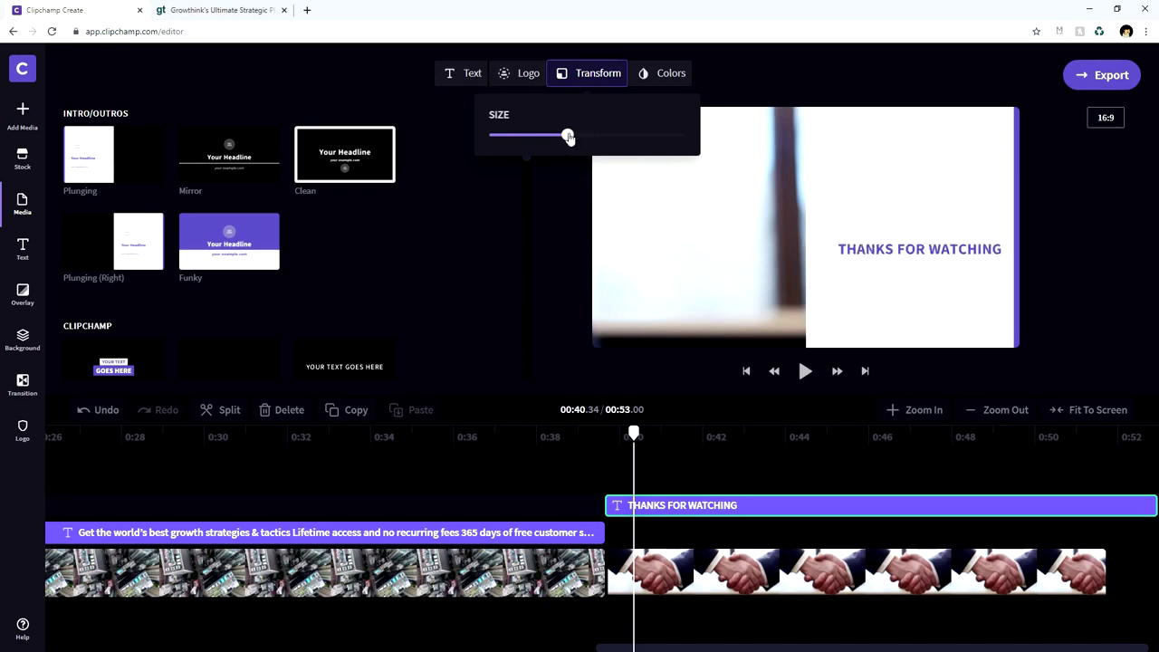
left_click(521, 73)
left_click(507, 237)
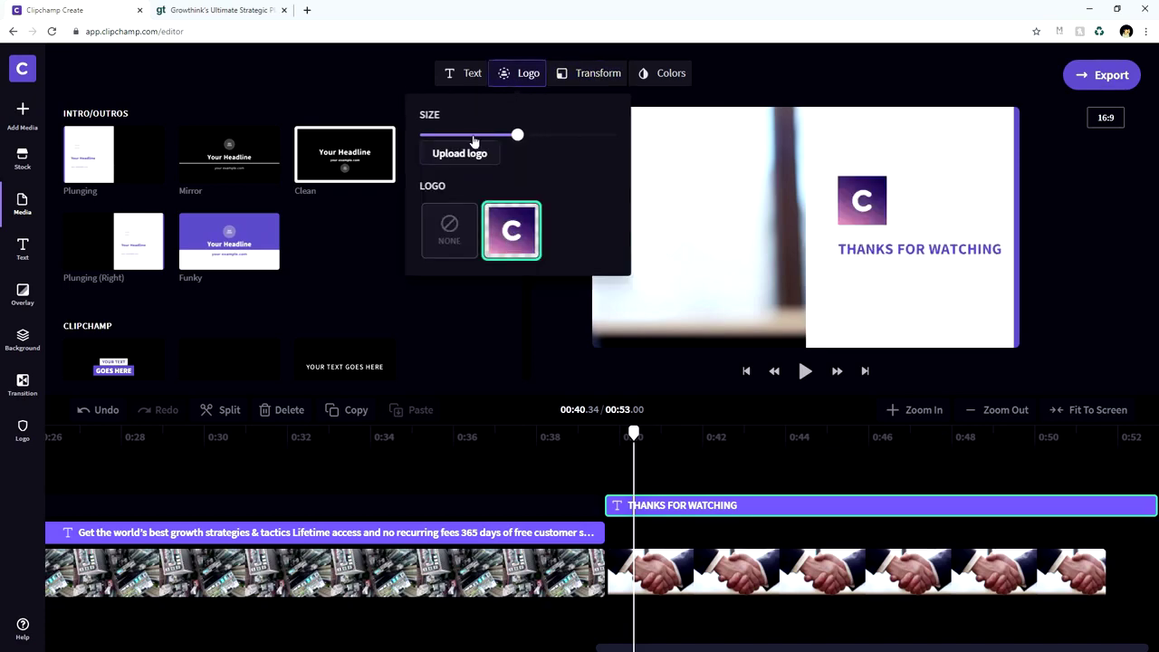
left_click(462, 73)
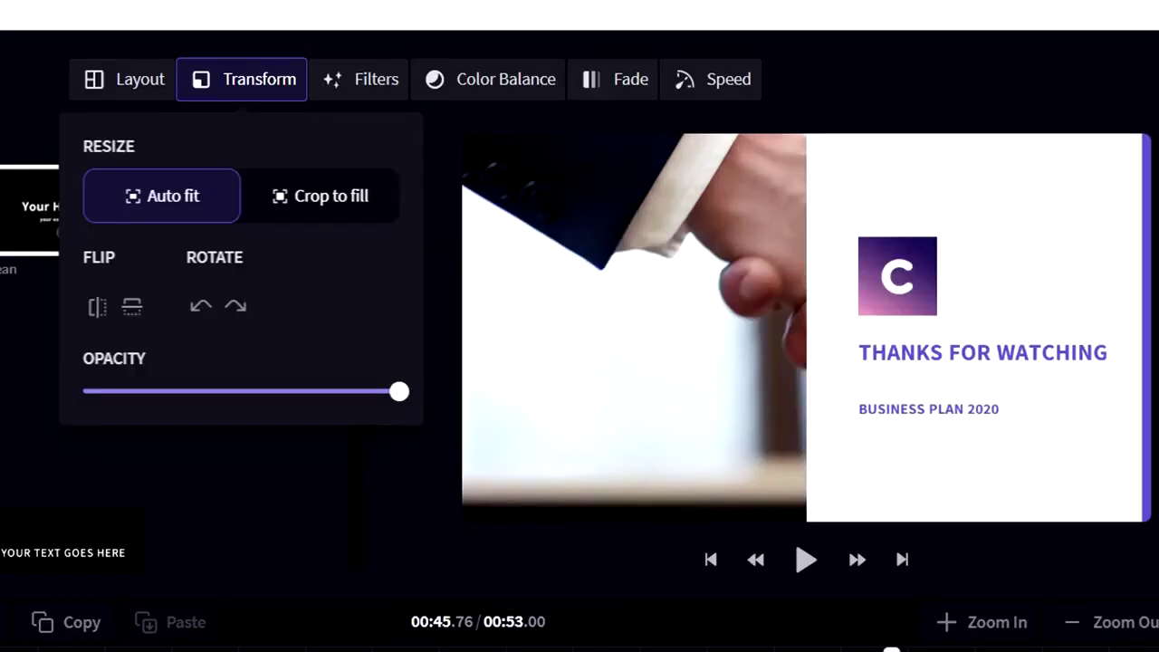
Step: Flip the handshake clip horizontally and play the outro from about 0:39 to review it
left_click(226, 81)
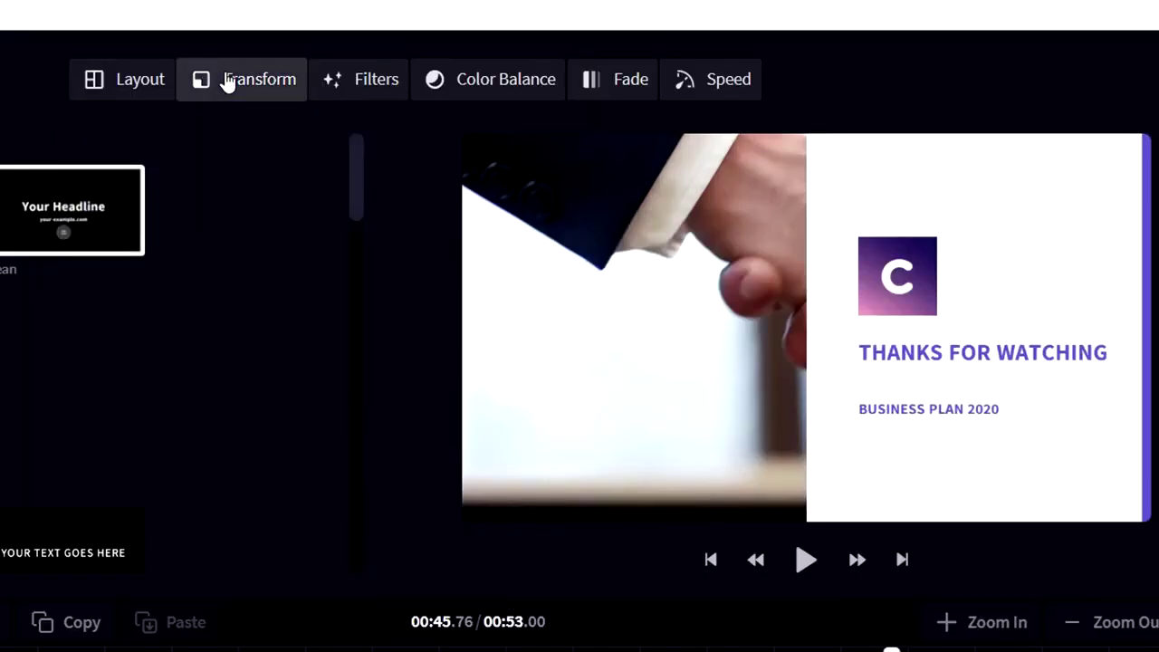
left_click(235, 97)
left_click(95, 308)
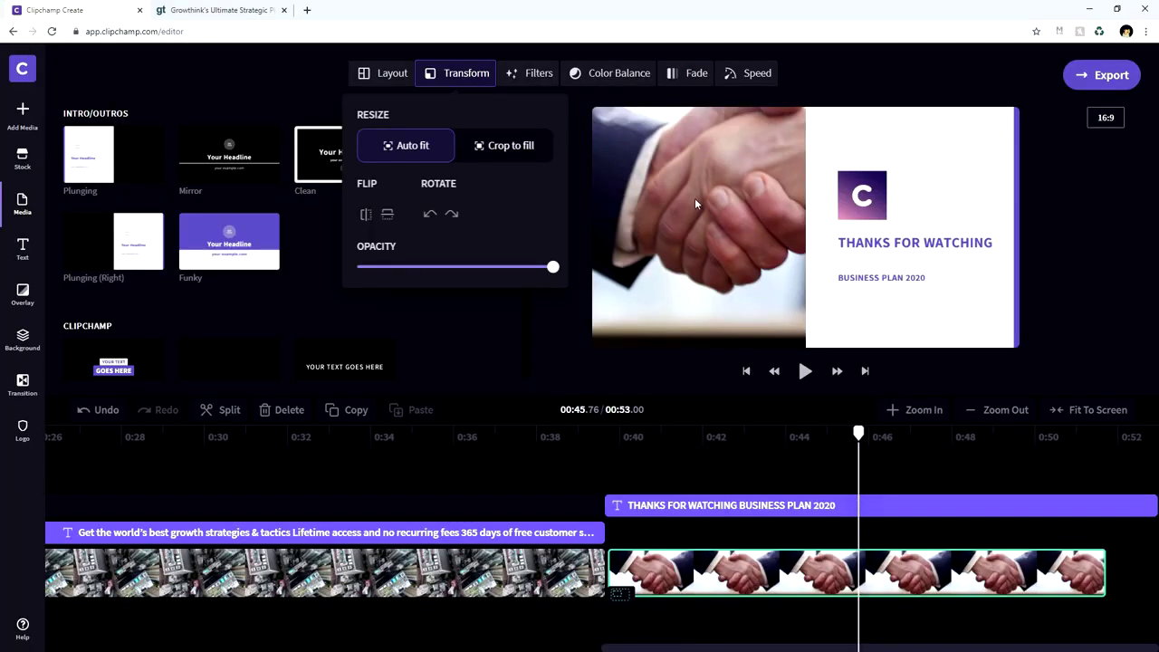
left_click(606, 436)
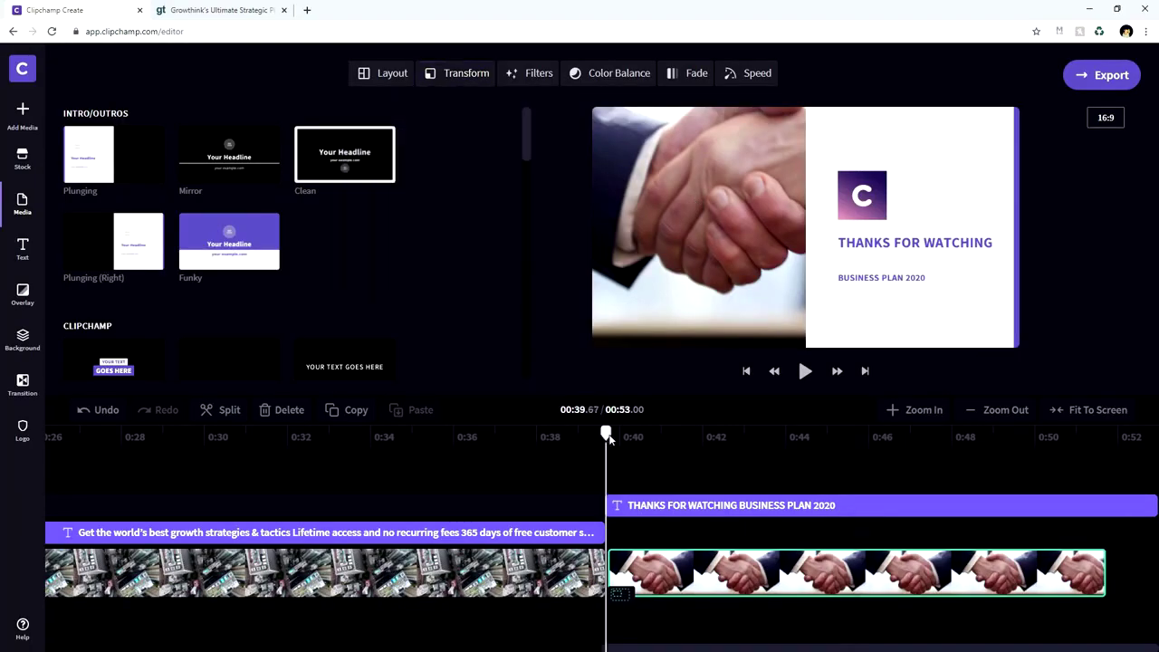
key("space")
key("space")
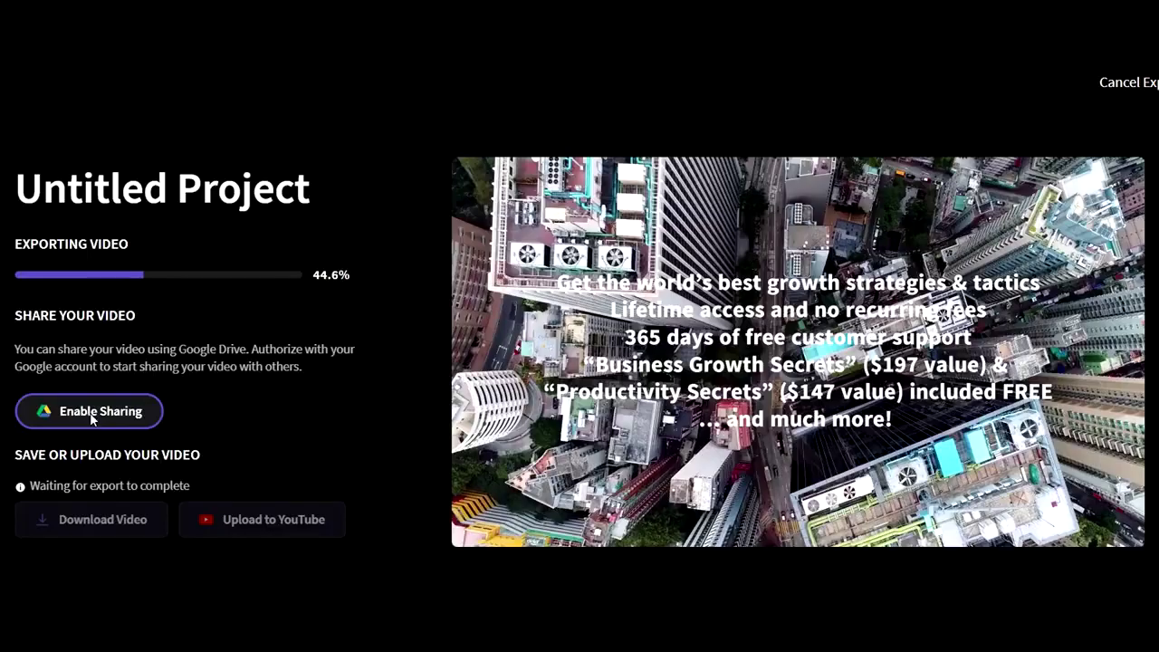
Step: Enable Google Drive sharing for the export and pick the Google account to authorize it
left_click(349, 274)
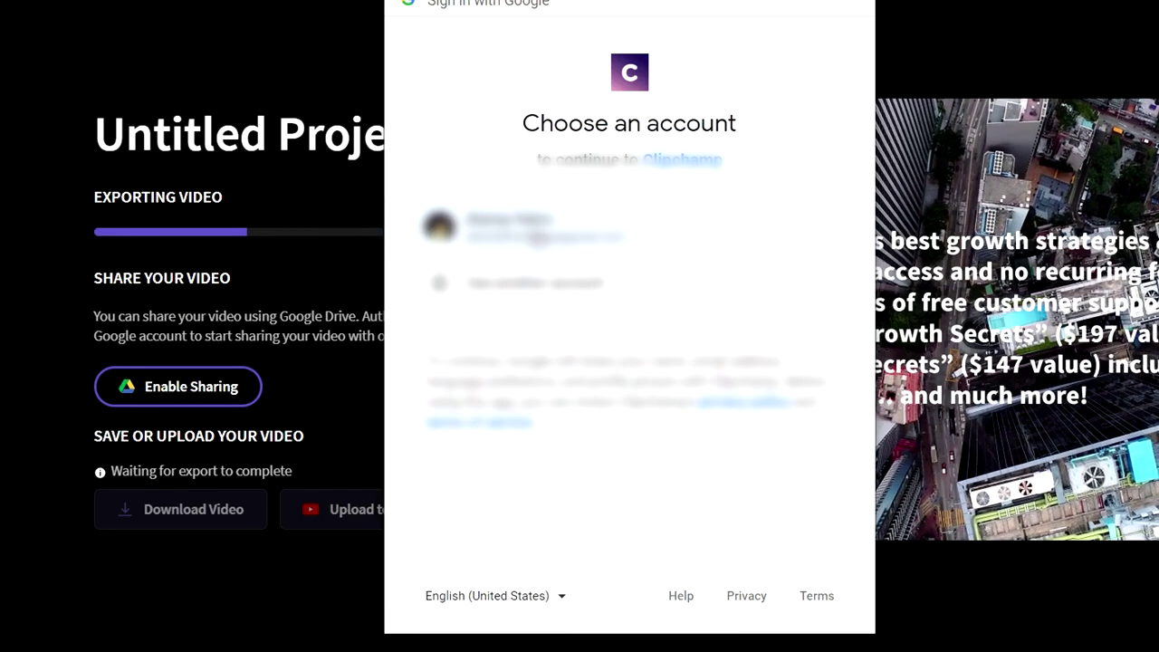
left_click(537, 236)
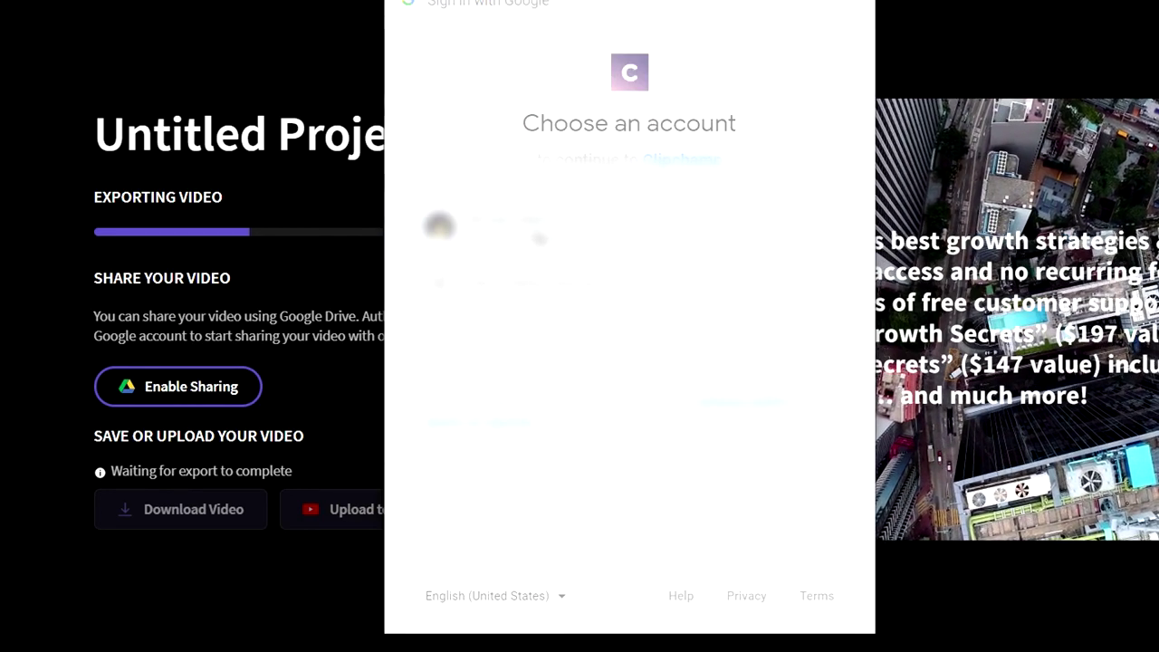